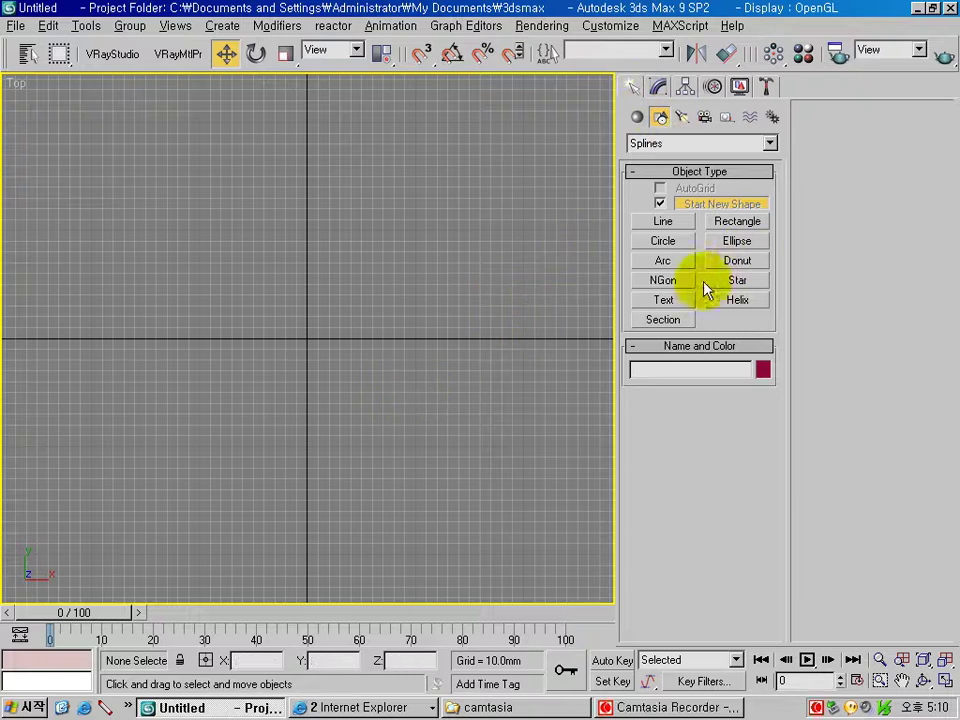
Draw Circle01 from the origin with a 200 mm radius and show its modifier panel
{"action": "left_click", "coordinate": [683, 242]}
{"action": "left_click_drag", "start_coordinate": [308, 340], "coordinate": [468, 188]}
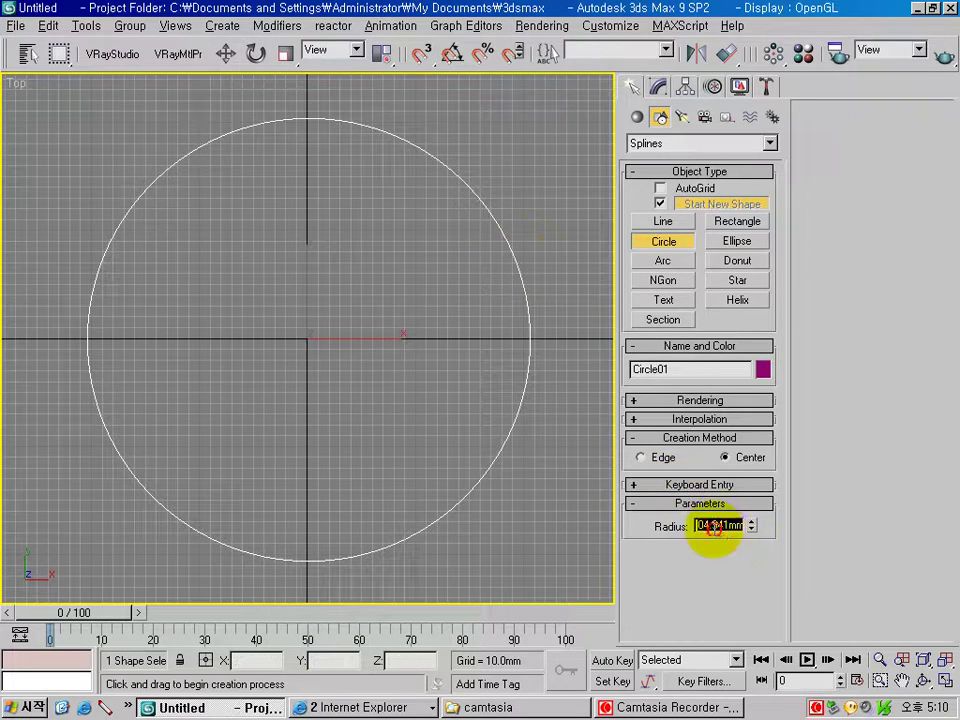
{"action": "type", "text": "200"}
{"action": "key", "text": "Return"}
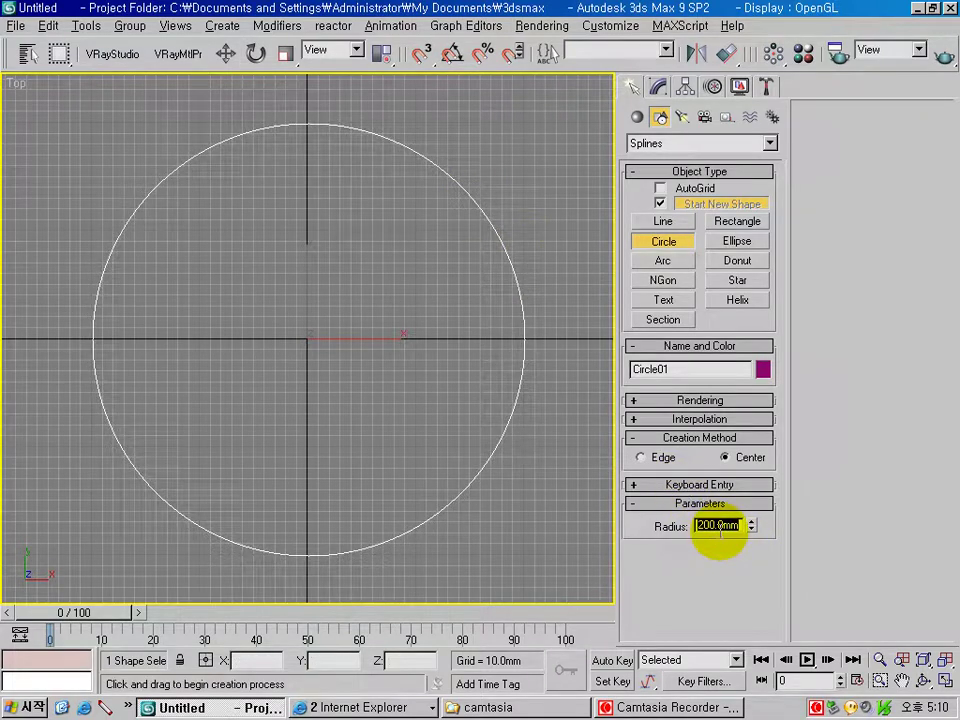
{"action": "left_click", "coordinate": [658, 89]}
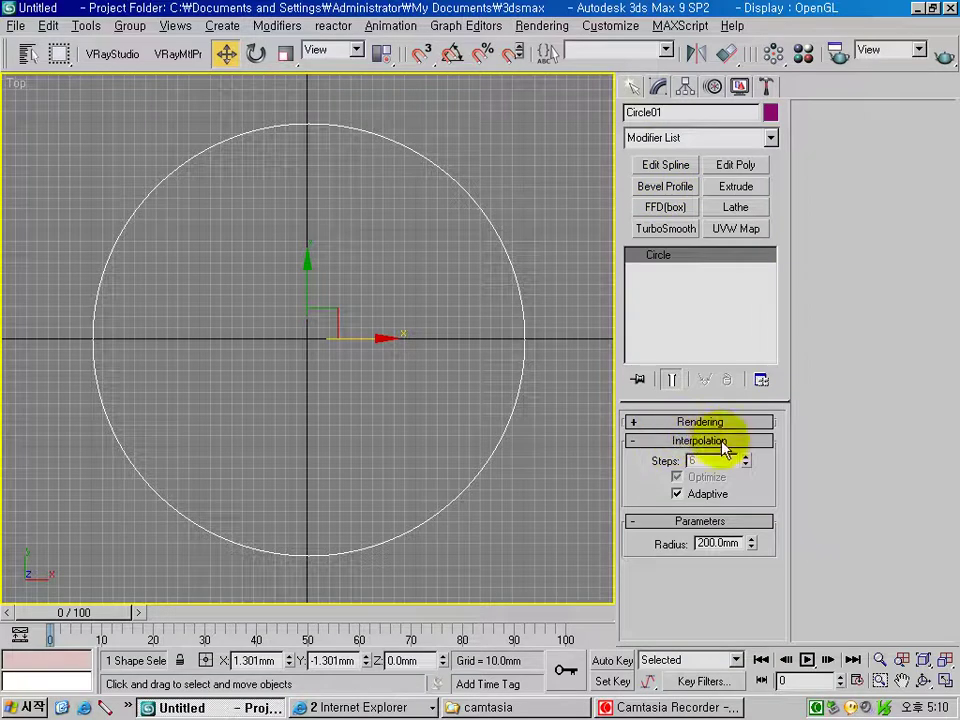
Toggle Circle01's Adaptive interpolation off and back on, then apply an Edit Spline modifier
{"action": "left_click", "coordinate": [686, 496]}
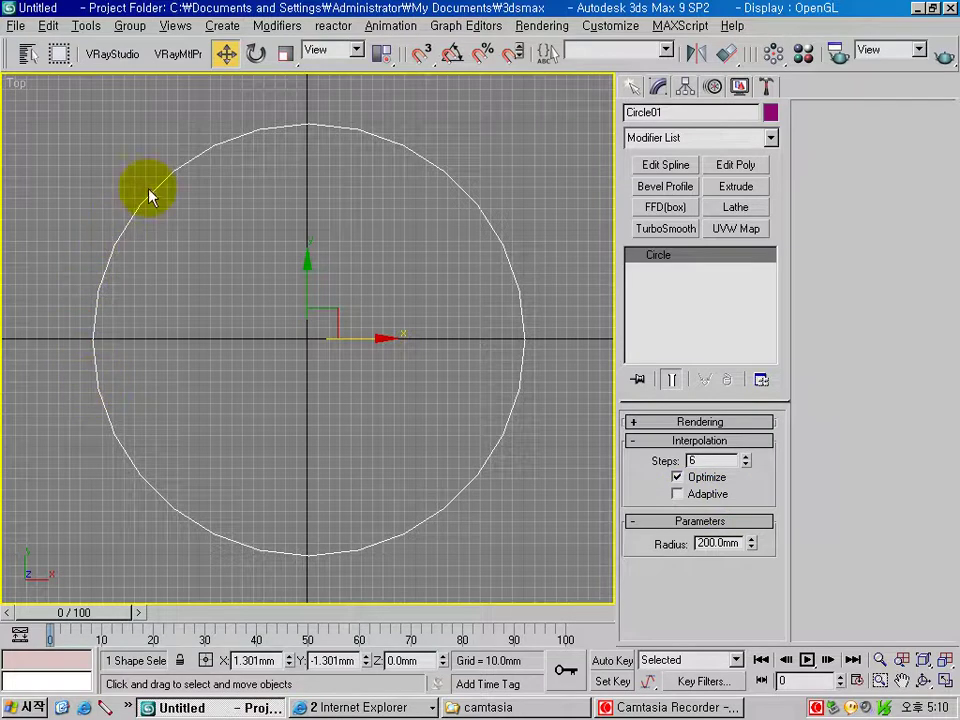
{"action": "left_click", "coordinate": [678, 494]}
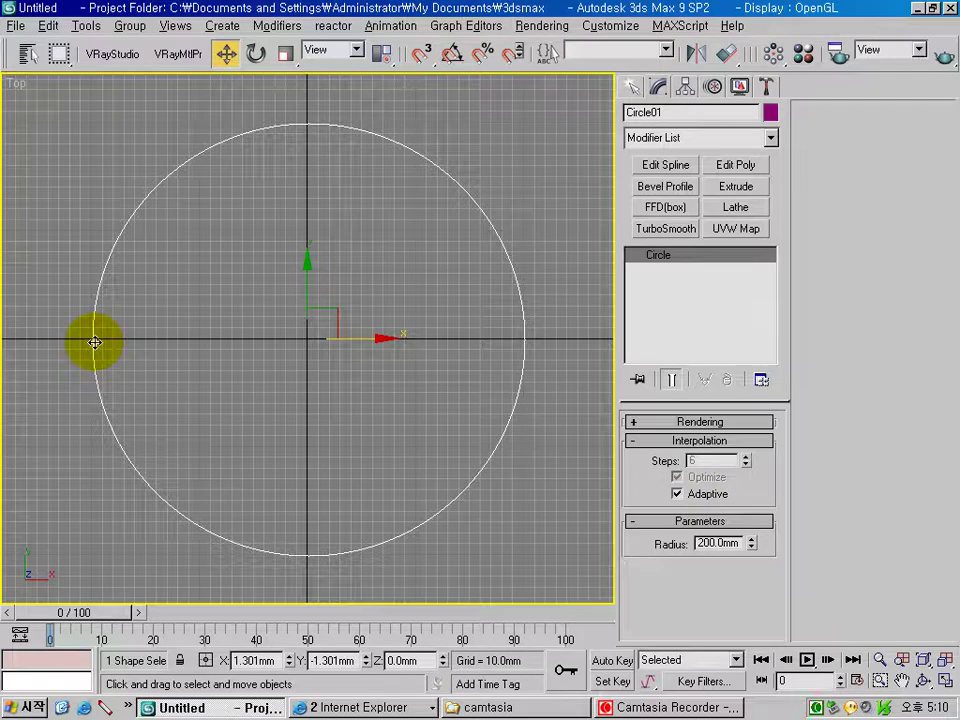
{"action": "left_click", "coordinate": [656, 165]}
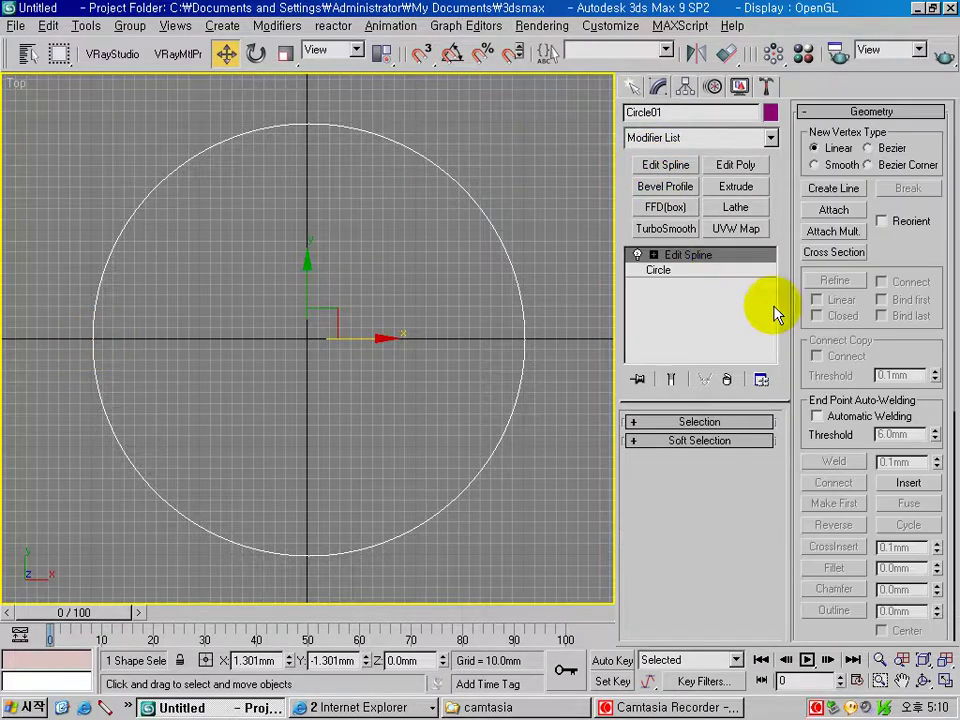
At Spline level, outline the circle by 3 to create an inner ring
{"action": "left_click", "coordinate": [651, 258]}
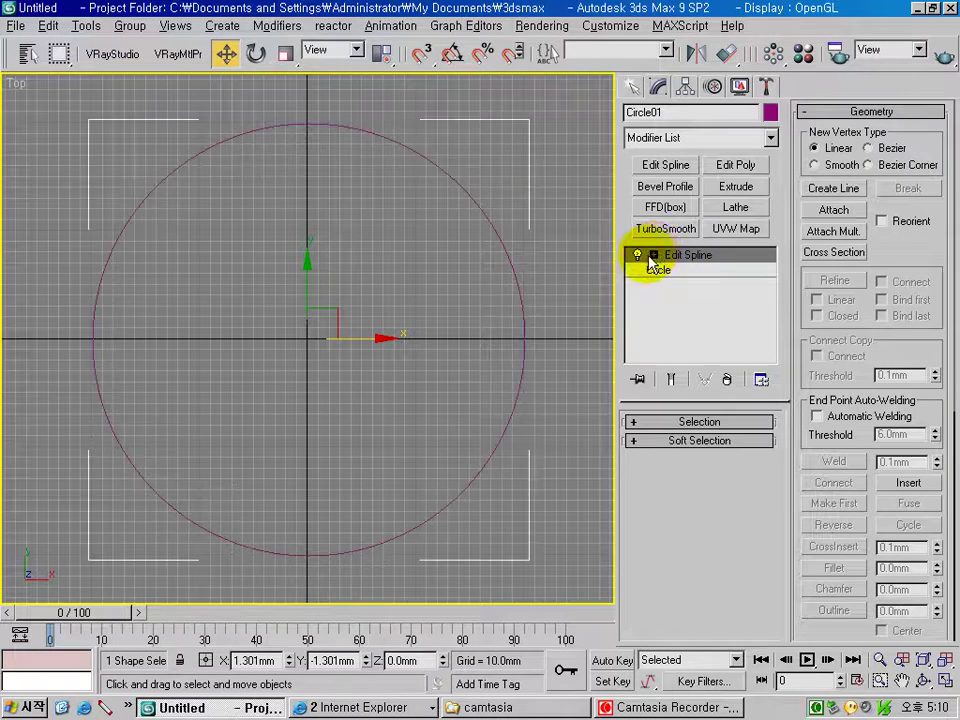
{"action": "left_click", "coordinate": [641, 262]}
{"action": "key", "text": "3"}
{"action": "left_click", "coordinate": [653, 255]}
{"action": "left_click", "coordinate": [503, 428]}
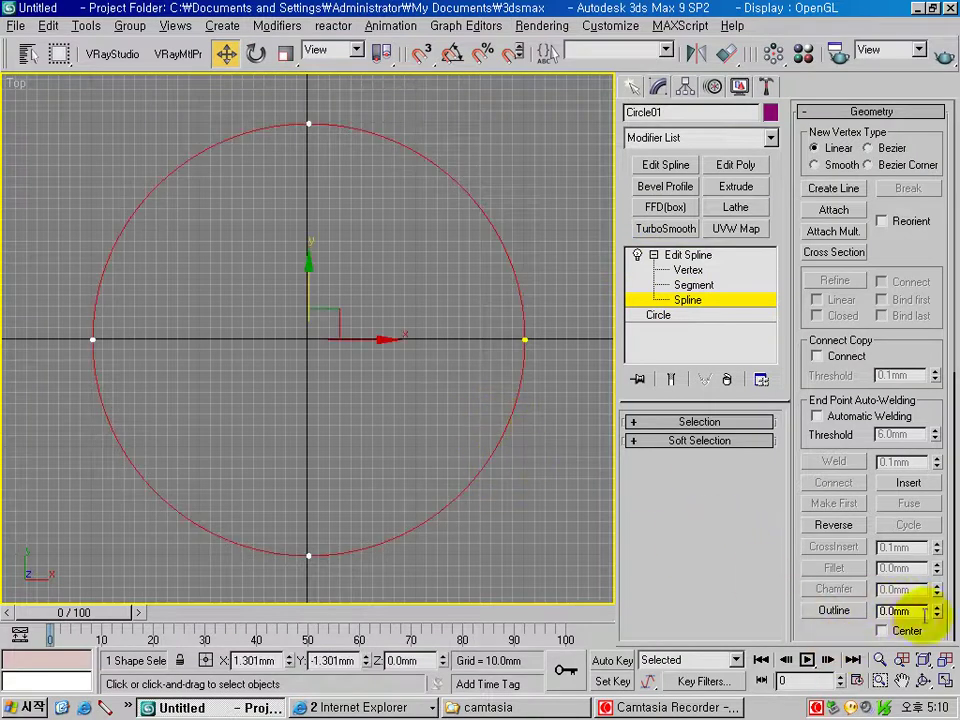
{"action": "left_click_drag", "start_coordinate": [921, 611], "coordinate": [876, 622]}
{"action": "key", "text": "Return"}
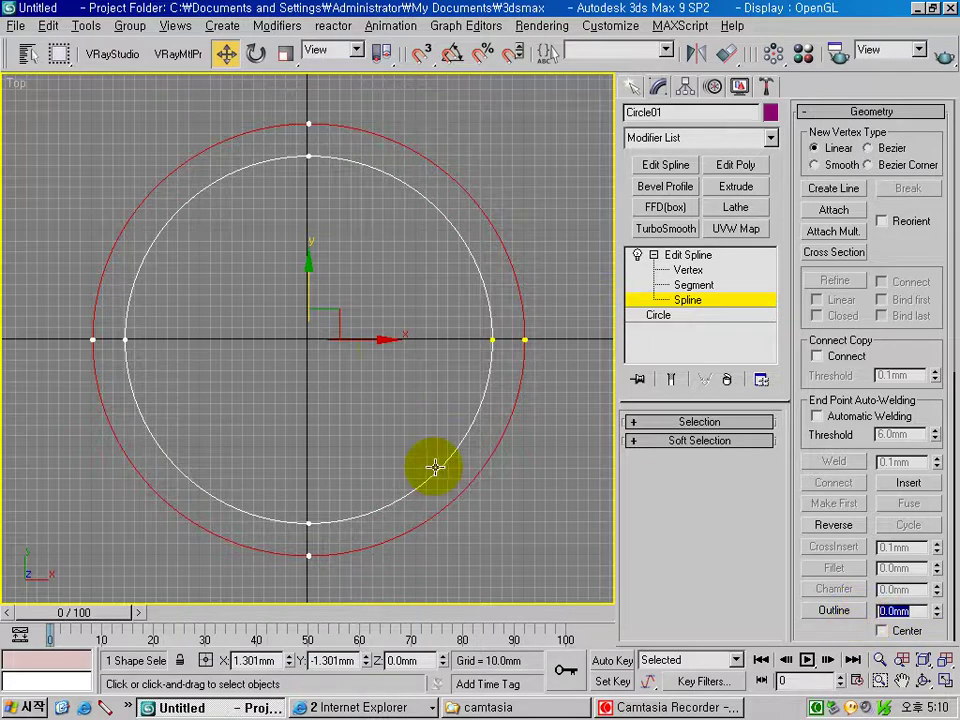
Shift-copy the inner ring upward and Boolean-intersect the two rings into a lens
{"action": "left_click", "coordinate": [435, 467]}
{"action": "scroll", "coordinate": [388, 354], "scroll_direction": "down", "scroll_amount": 3}
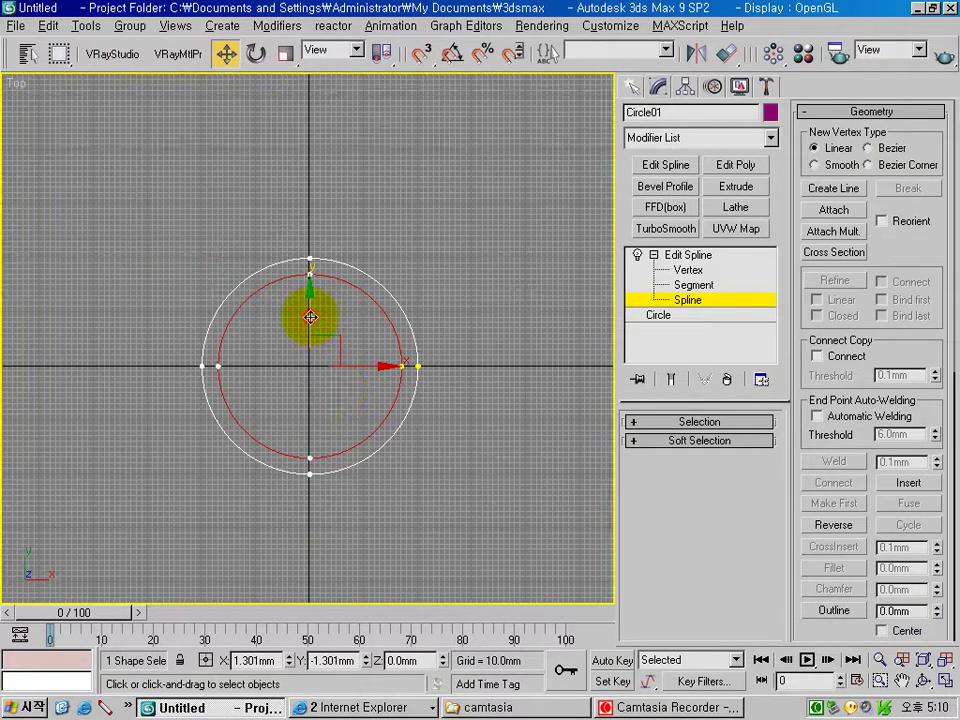
{"action": "left_click_drag", "start_coordinate": [310, 317], "coordinate": [325, 213], "text": "shift"}
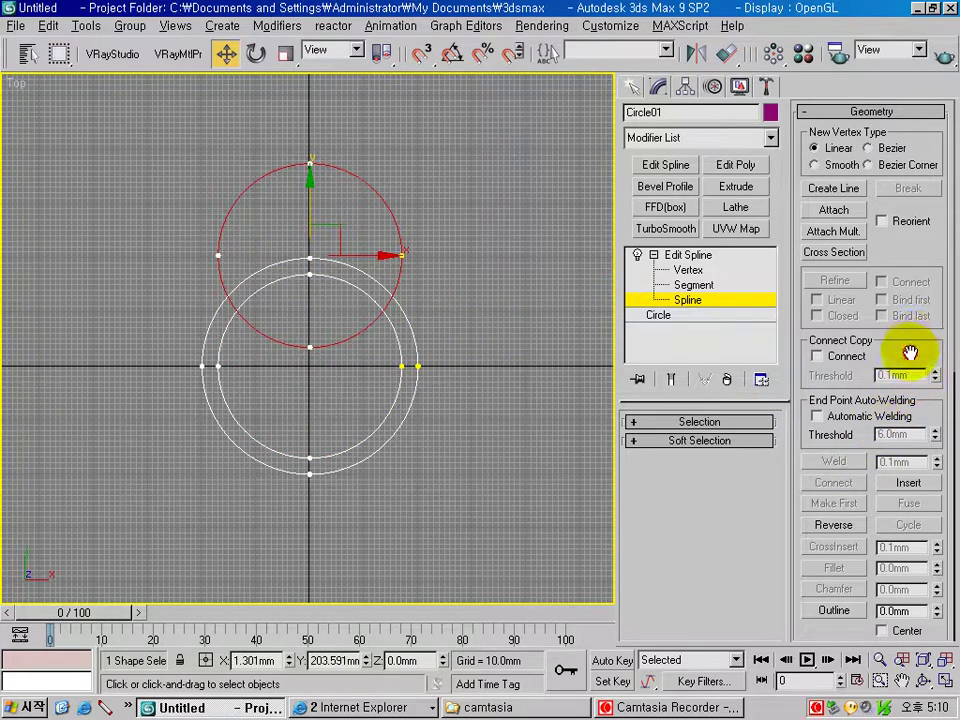
{"action": "left_click_drag", "start_coordinate": [910, 352], "coordinate": [853, 47]}
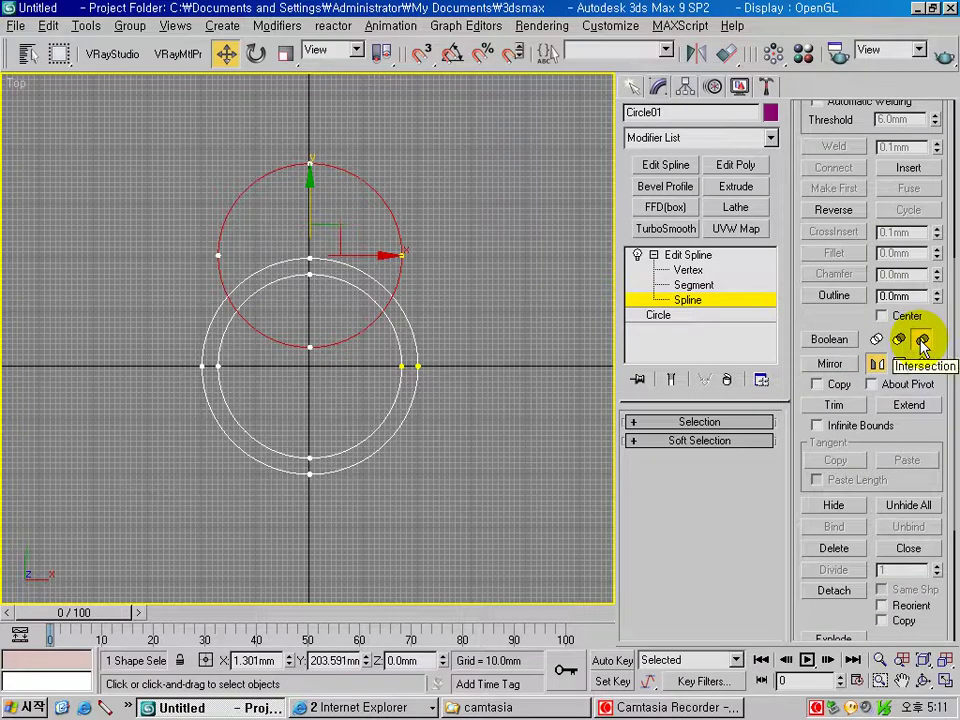
{"action": "left_click", "coordinate": [827, 339]}
{"action": "left_click", "coordinate": [383, 422]}
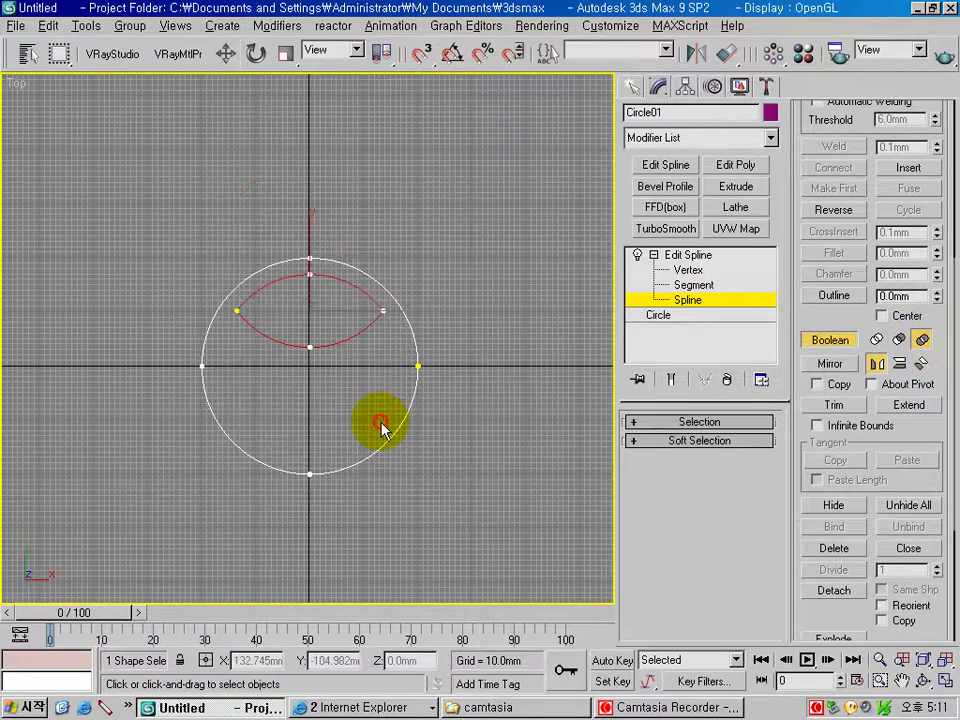
{"action": "scroll", "coordinate": [378, 365], "scroll_direction": "up", "scroll_amount": 3}
Raise the lens's bottom vertex and convert its two side vertices to Corner
{"action": "left_click", "coordinate": [706, 272]}
{"action": "key", "text": "w"}
{"action": "left_click", "coordinate": [306, 443]}
{"action": "mouse_move", "coordinate": [306, 443]}
{"action": "left_mouse_down"}
{"action": "mouse_move", "coordinate": [314, 376]}
{"action": "mouse_move", "coordinate": [302, 377]}
{"action": "left_mouse_up"}
{"action": "mouse_move", "coordinate": [157, 365]}
{"action": "left_mouse_down"}
{"action": "mouse_move", "coordinate": [473, 338]}
{"action": "mouse_move", "coordinate": [484, 390]}
{"action": "left_mouse_up"}
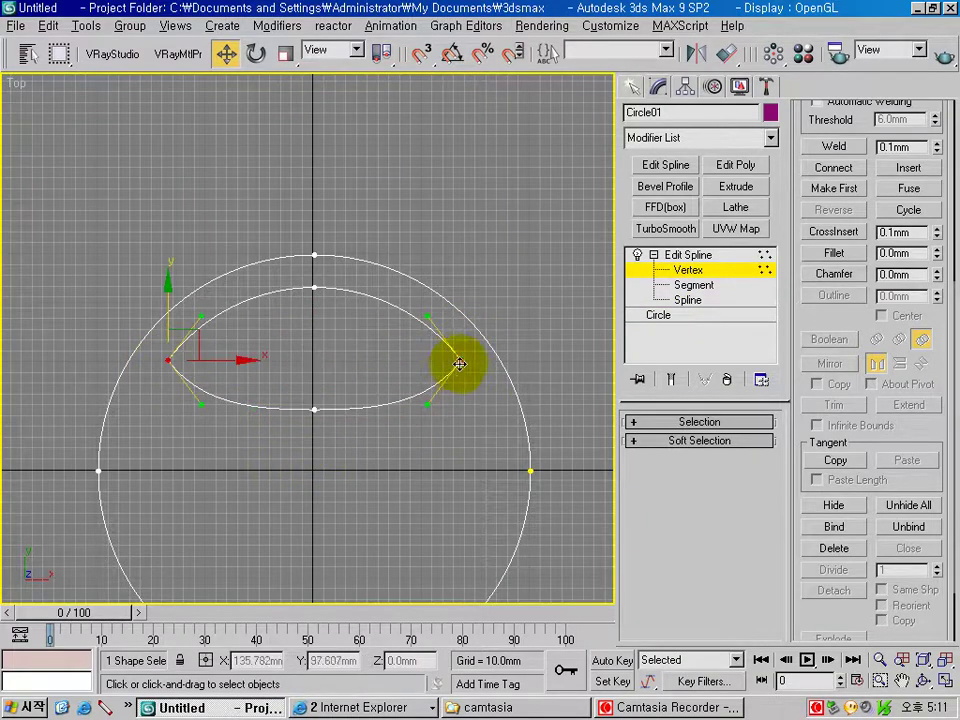
{"action": "right_click", "coordinate": [462, 362]}
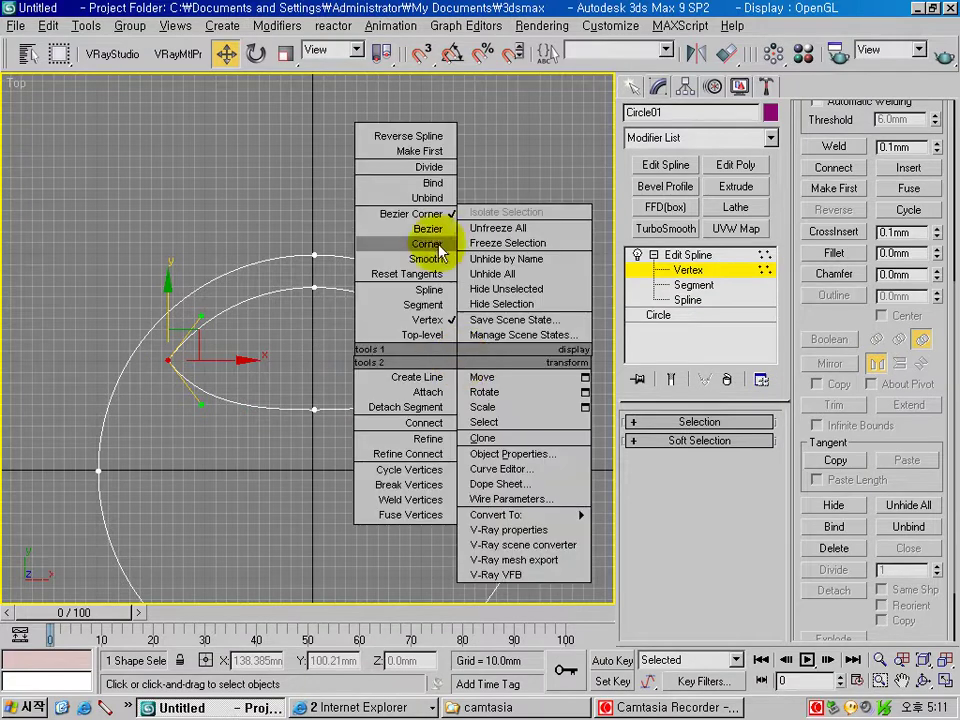
{"action": "left_click", "coordinate": [395, 243]}
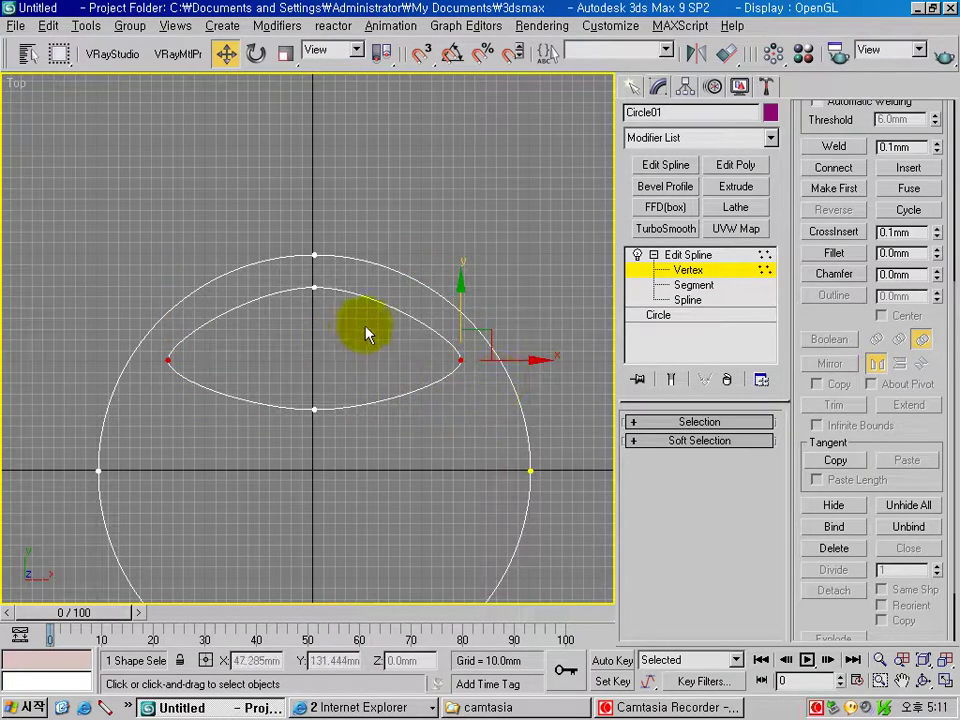
Raise the lens's top vertex slightly and lengthen its Bezier handles to flatten the top curve
{"action": "middle_click_drag", "start_coordinate": [368, 328], "coordinate": [368, 272]}
{"action": "left_click", "coordinate": [320, 226]}
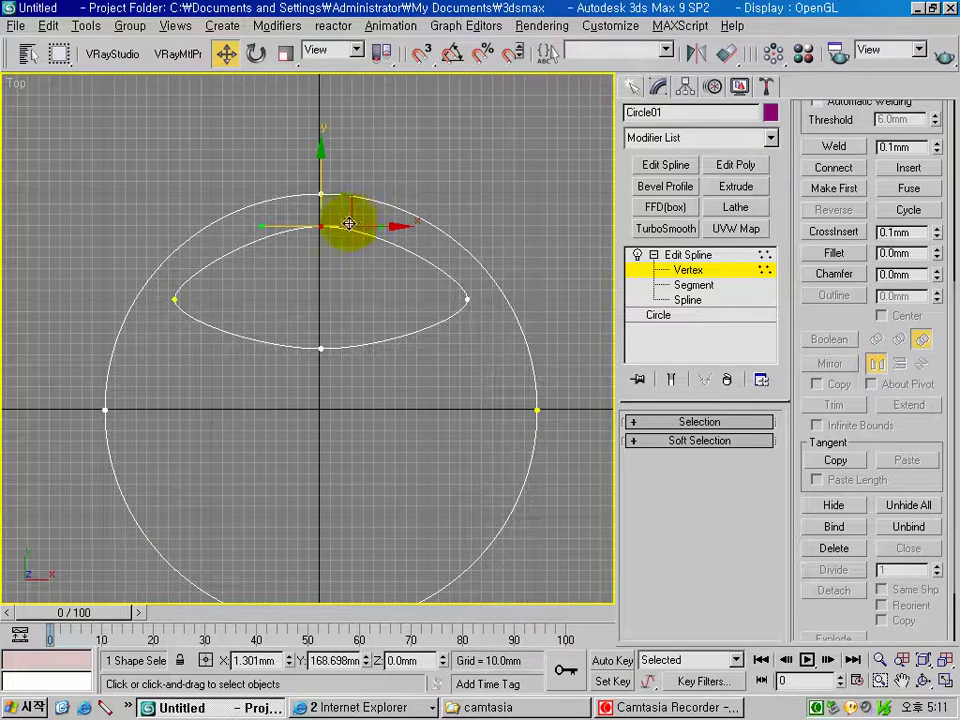
{"action": "left_click_drag", "start_coordinate": [322, 153], "coordinate": [322, 143]}
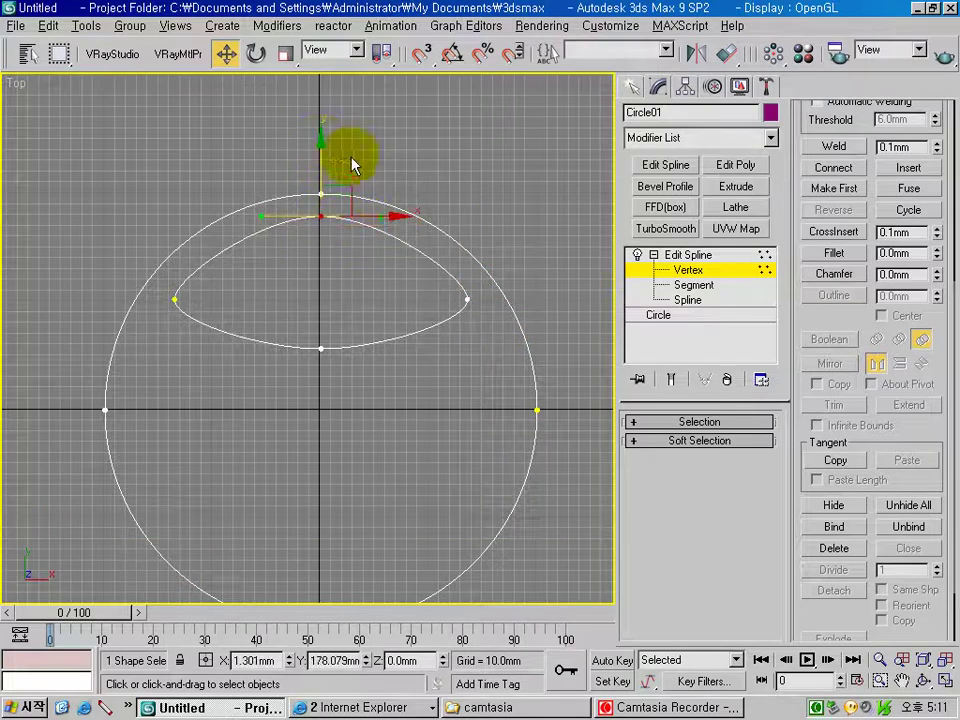
{"action": "left_click_drag", "start_coordinate": [378, 214], "coordinate": [399, 217]}
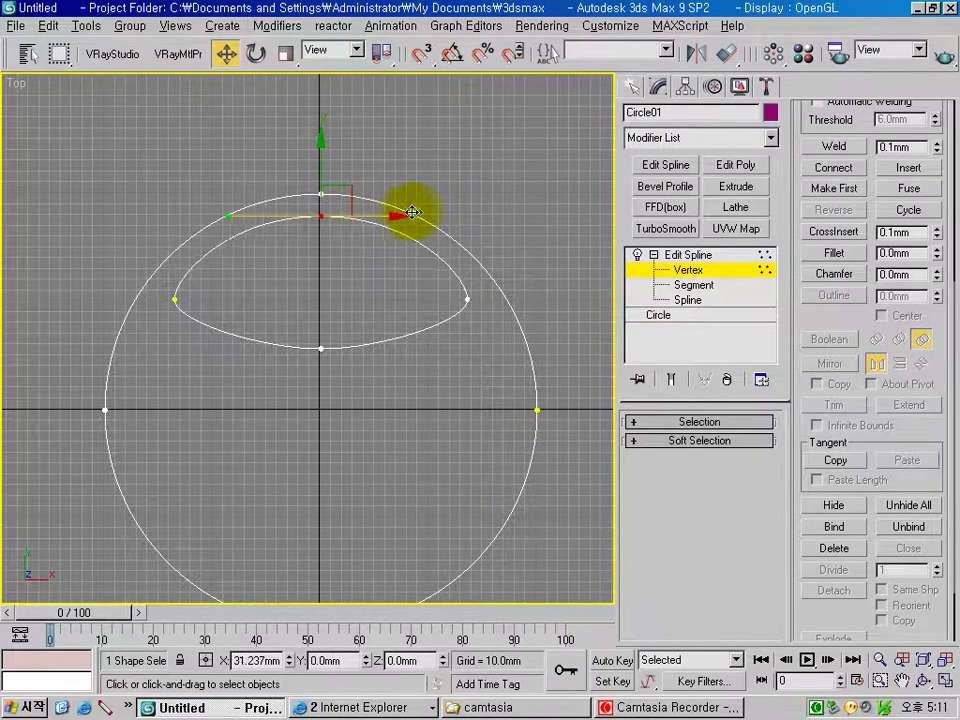
{"action": "scroll", "coordinate": [420, 420], "scroll_direction": "up", "scroll_amount": 2}
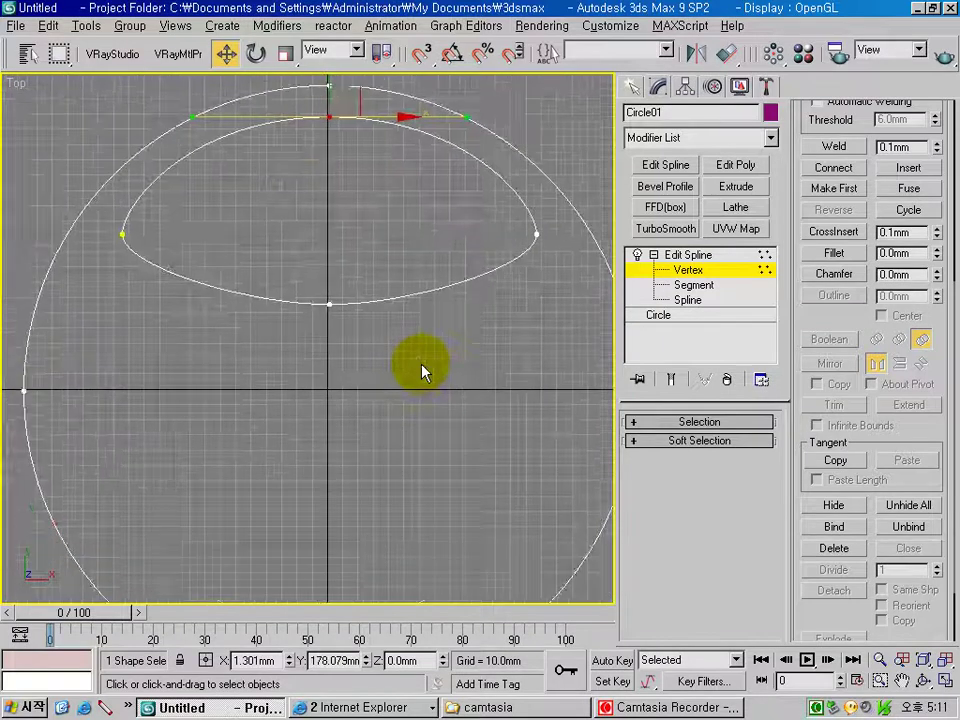
{"action": "scroll", "coordinate": [422, 368], "scroll_direction": "down", "scroll_amount": 4}
{"action": "left_click", "coordinate": [717, 273]}
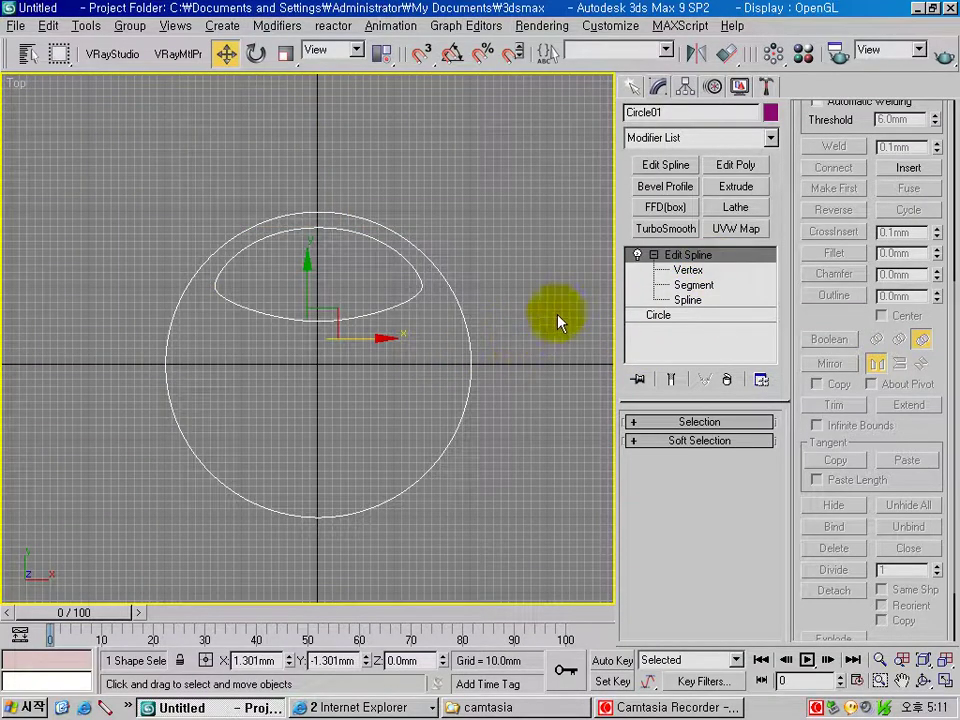
Detach the lens spline into its own shape and exit spline sub-object editing
{"action": "left_click", "coordinate": [688, 300]}
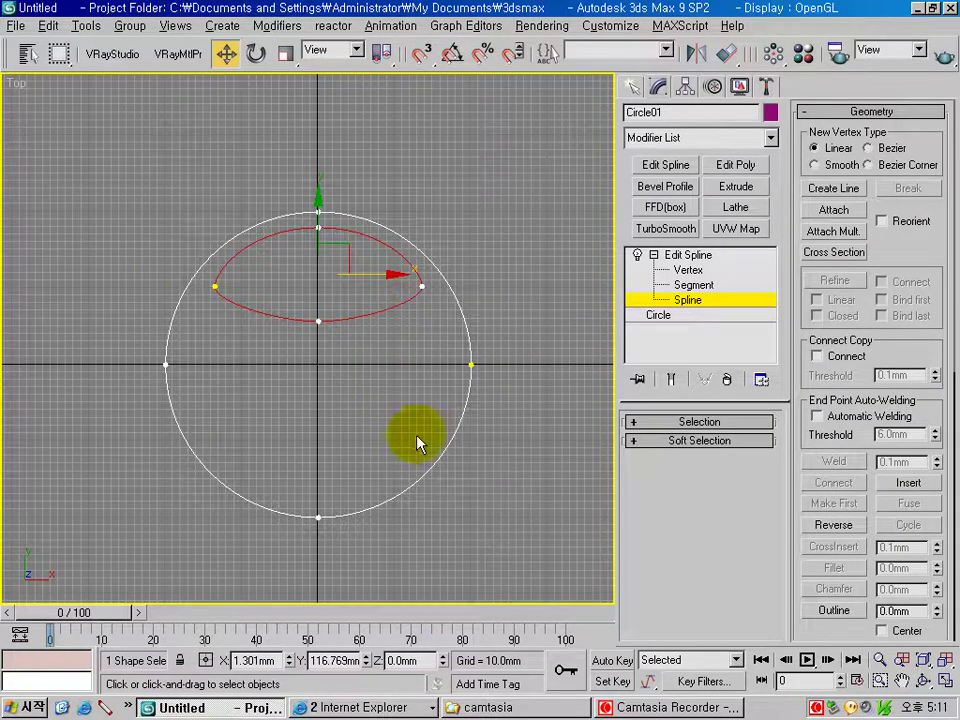
{"action": "left_click_drag", "start_coordinate": [911, 364], "coordinate": [933, 15]}
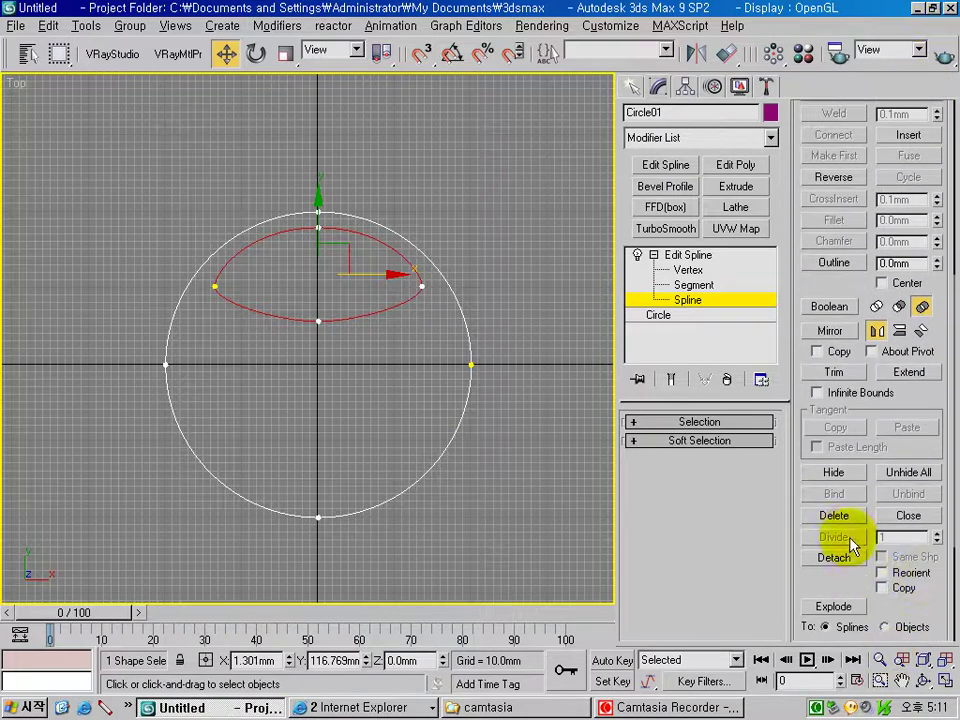
{"action": "left_click", "coordinate": [836, 560]}
{"action": "left_click", "coordinate": [176, 111]}
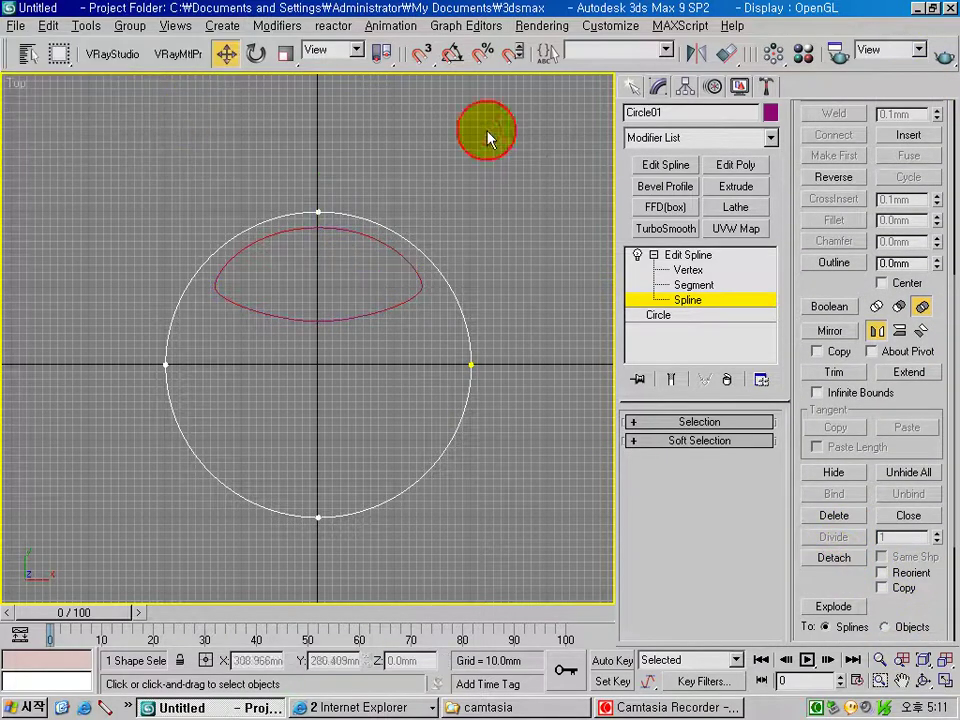
{"action": "left_click", "coordinate": [726, 310]}
{"action": "left_click", "coordinate": [365, 393]}
{"action": "left_click", "coordinate": [361, 320]}
{"action": "left_click", "coordinate": [365, 415]}
{"action": "key", "text": "g"}
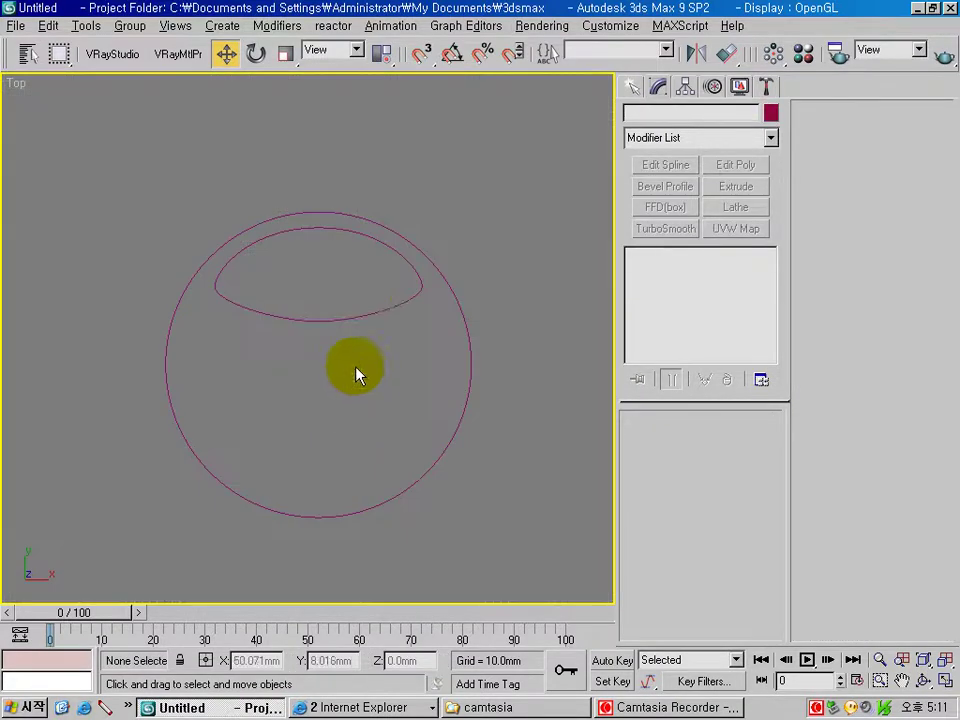
{"action": "left_click", "coordinate": [366, 314]}
{"action": "left_click", "coordinate": [777, 50]}
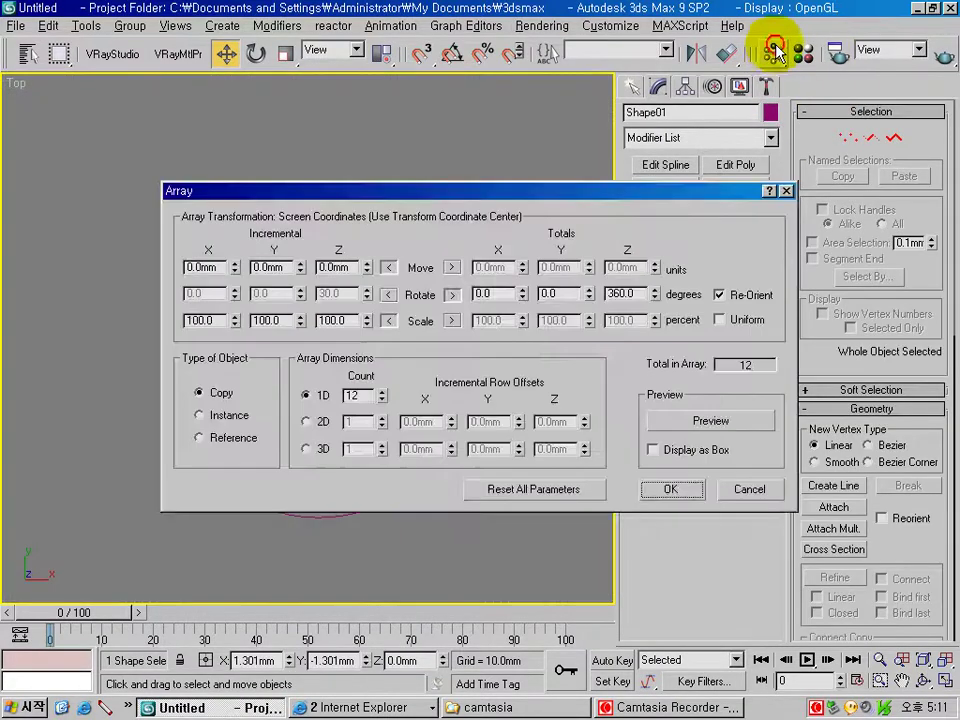
{"action": "mouse_move", "coordinate": [439, 193]}
{"action": "left_mouse_down"}
{"action": "mouse_move", "coordinate": [466, 311]}
{"action": "mouse_move", "coordinate": [405, 371]}
{"action": "left_mouse_up"}
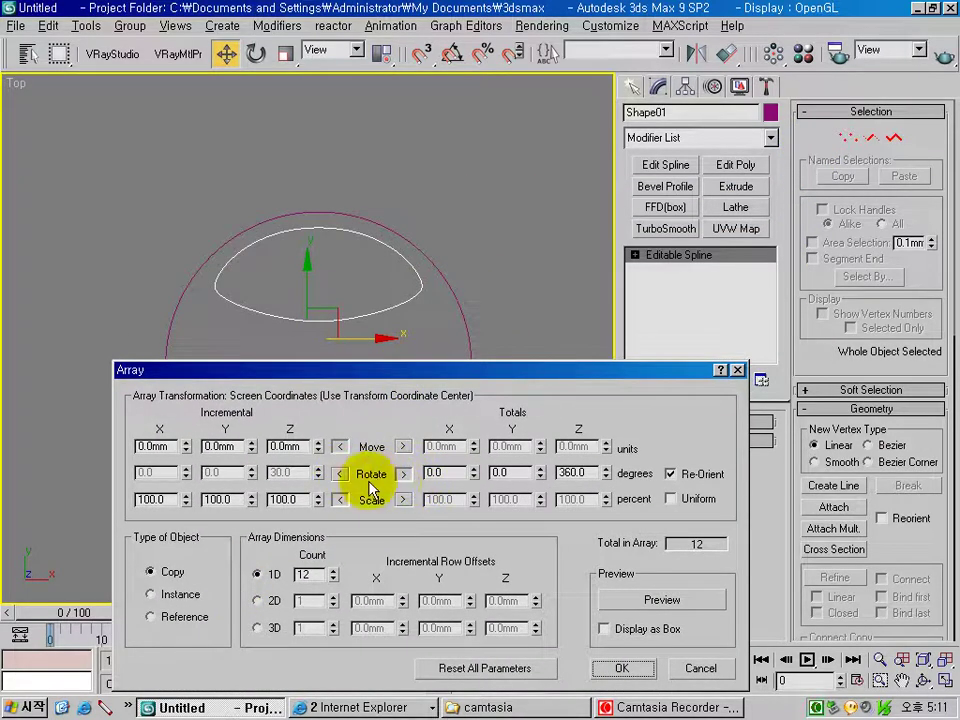
{"action": "double_click", "coordinate": [574, 472]}
{"action": "double_click", "coordinate": [308, 575]}
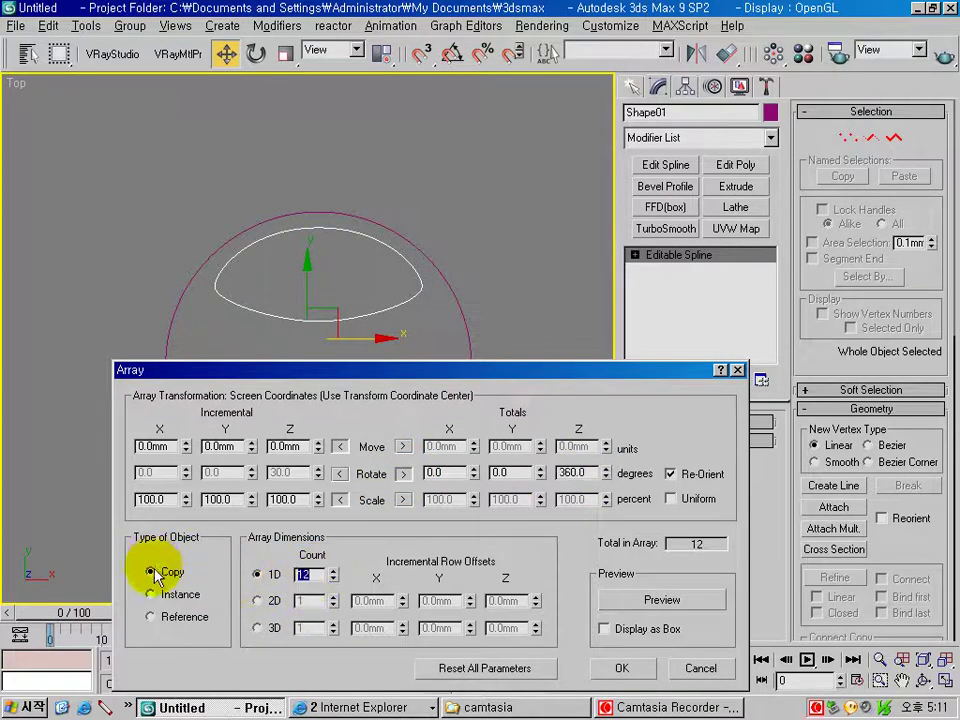
{"action": "type", "text": "3"}
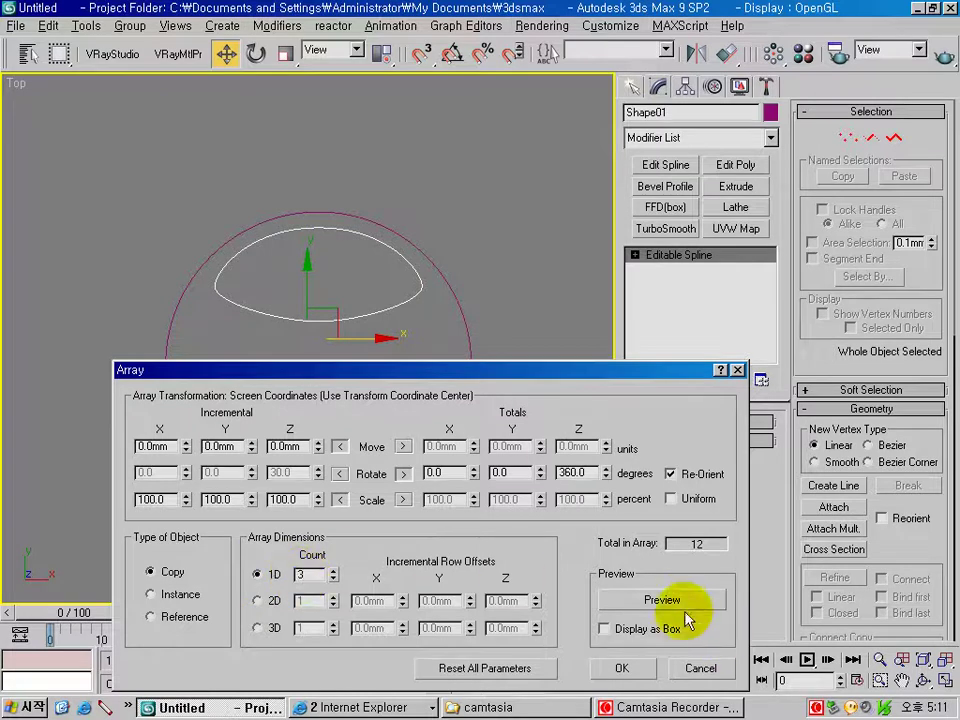
{"action": "left_click", "coordinate": [655, 599]}
{"action": "left_click_drag", "start_coordinate": [496, 369], "coordinate": [613, 170]}
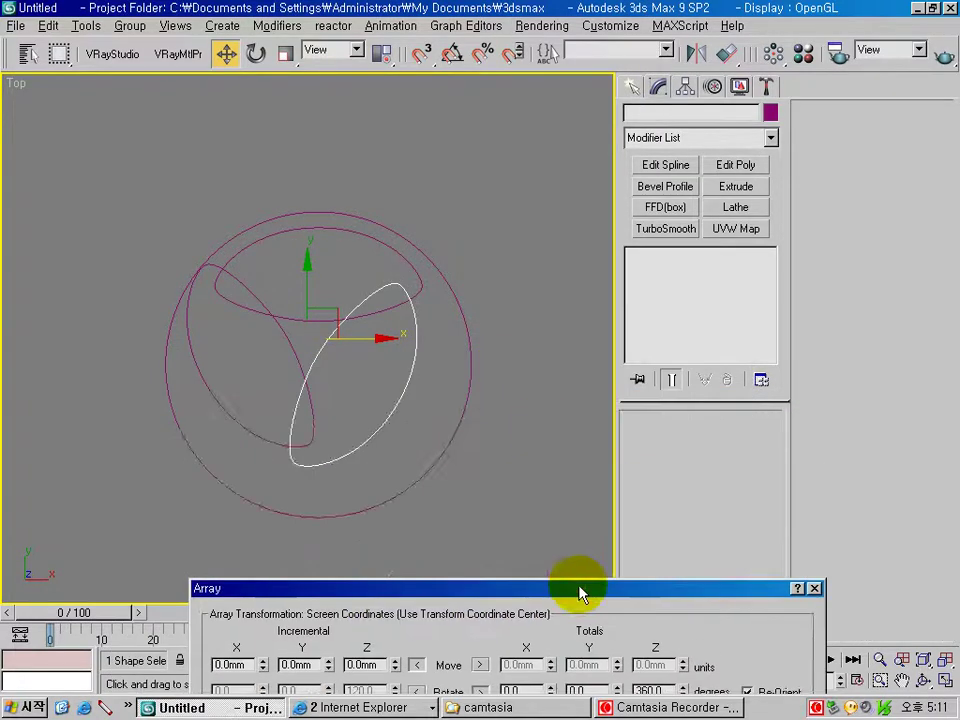
{"action": "left_click", "coordinate": [818, 468]}
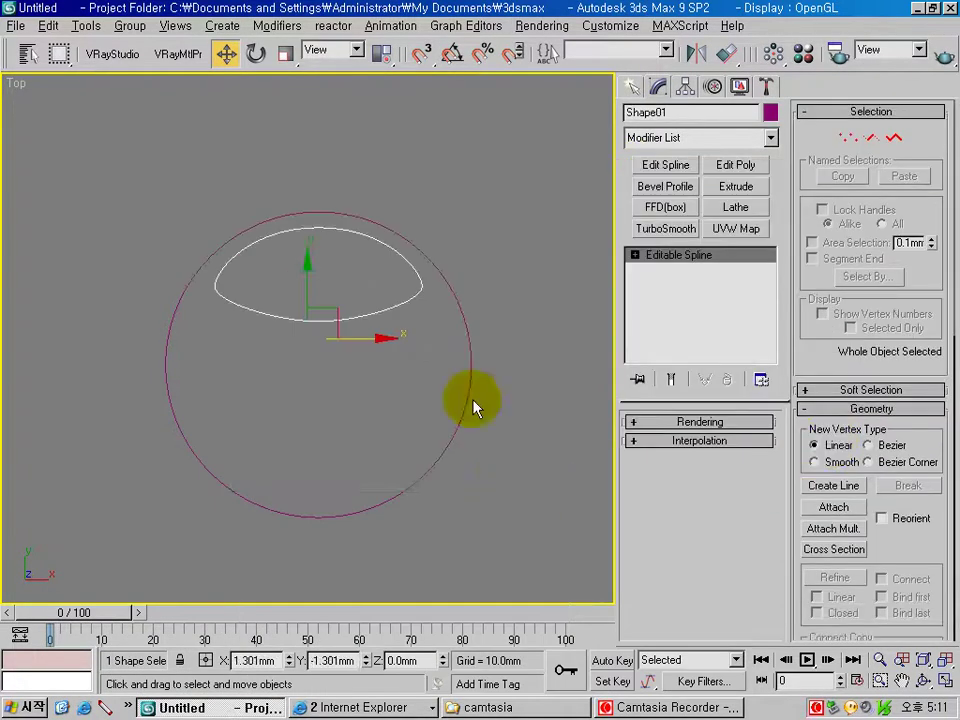
{"action": "left_click", "coordinate": [333, 402]}
{"action": "scroll", "coordinate": [395, 420], "scroll_direction": "up", "scroll_amount": 3}
Select the ellipse Shape01 and set the transform centre to Use Pivot Point Center
{"action": "scroll", "coordinate": [420, 410], "scroll_direction": "down", "scroll_amount": 1}
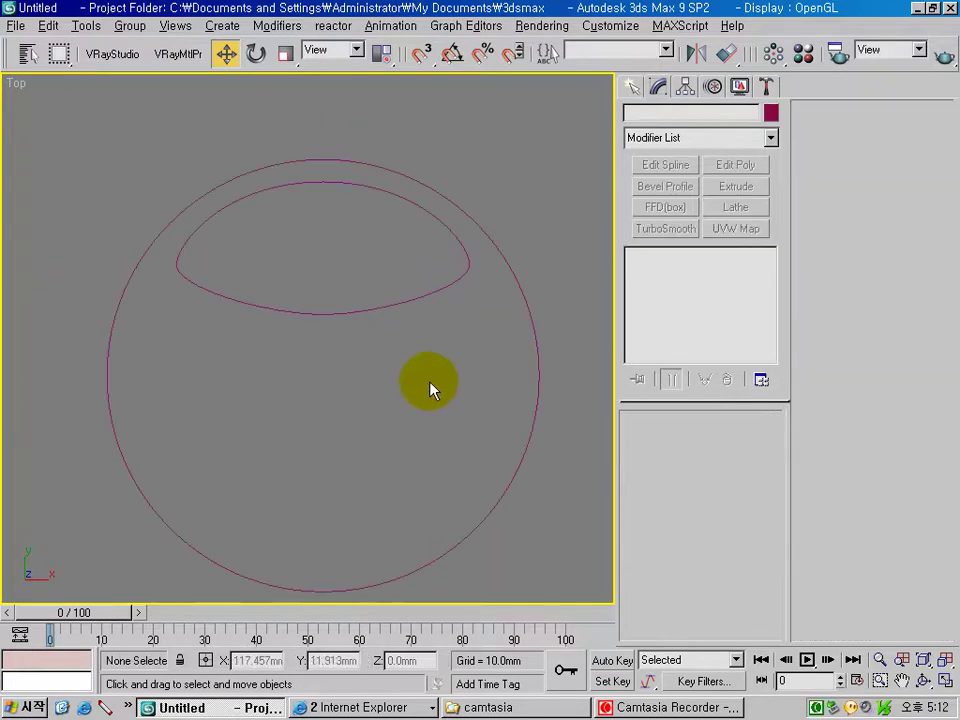
{"action": "left_click", "coordinate": [521, 300]}
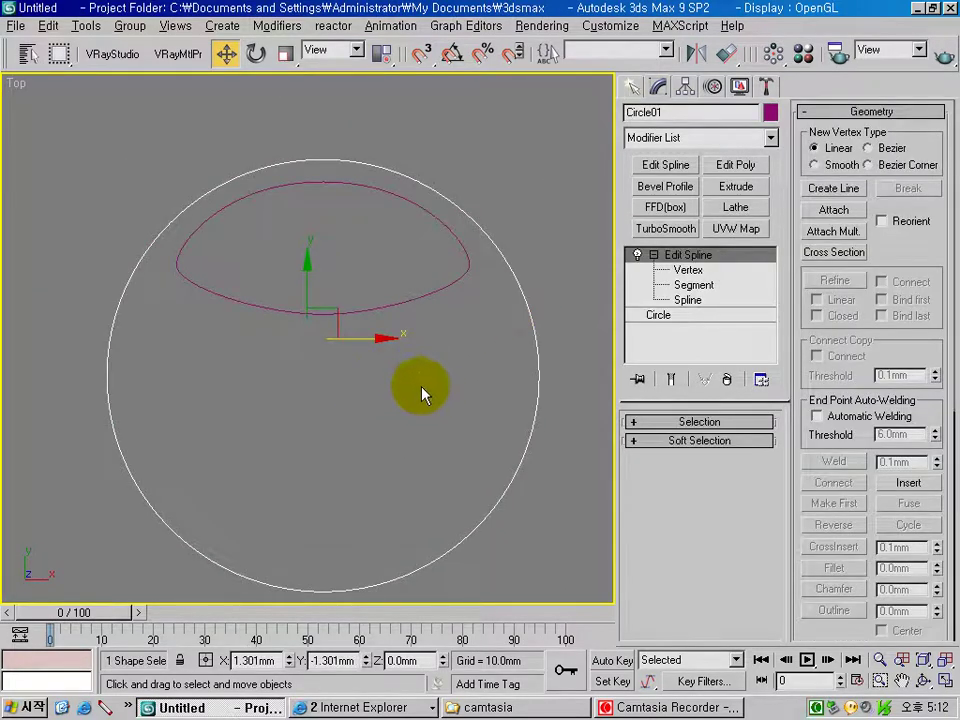
{"action": "left_click", "coordinate": [482, 152]}
{"action": "left_click", "coordinate": [378, 316]}
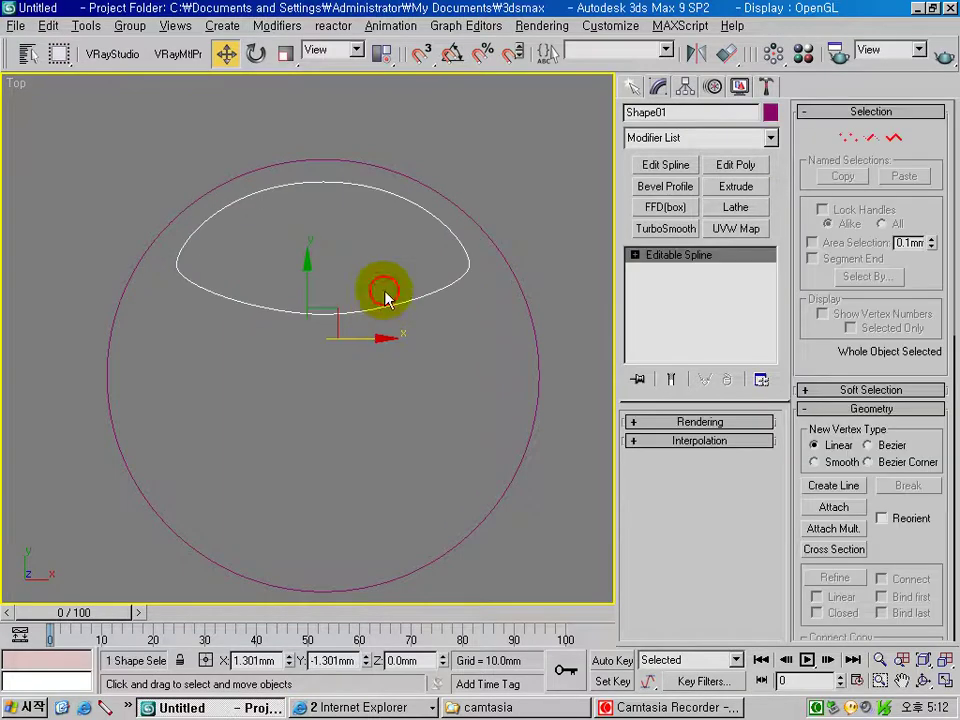
{"action": "left_click_drag", "start_coordinate": [387, 56], "coordinate": [381, 78]}
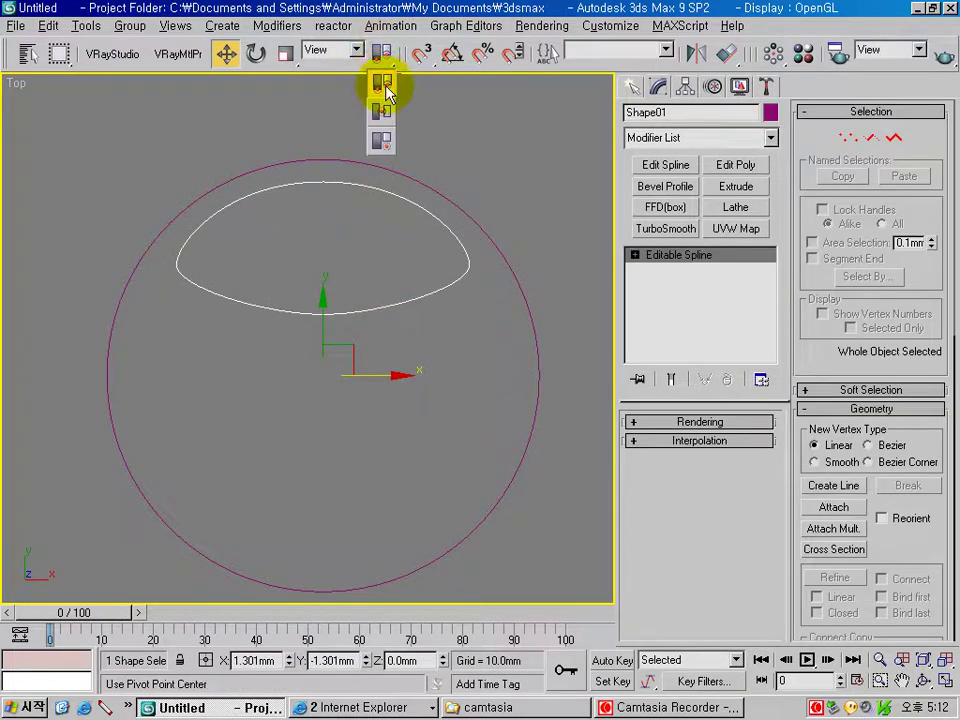
{"action": "left_click", "coordinate": [387, 92]}
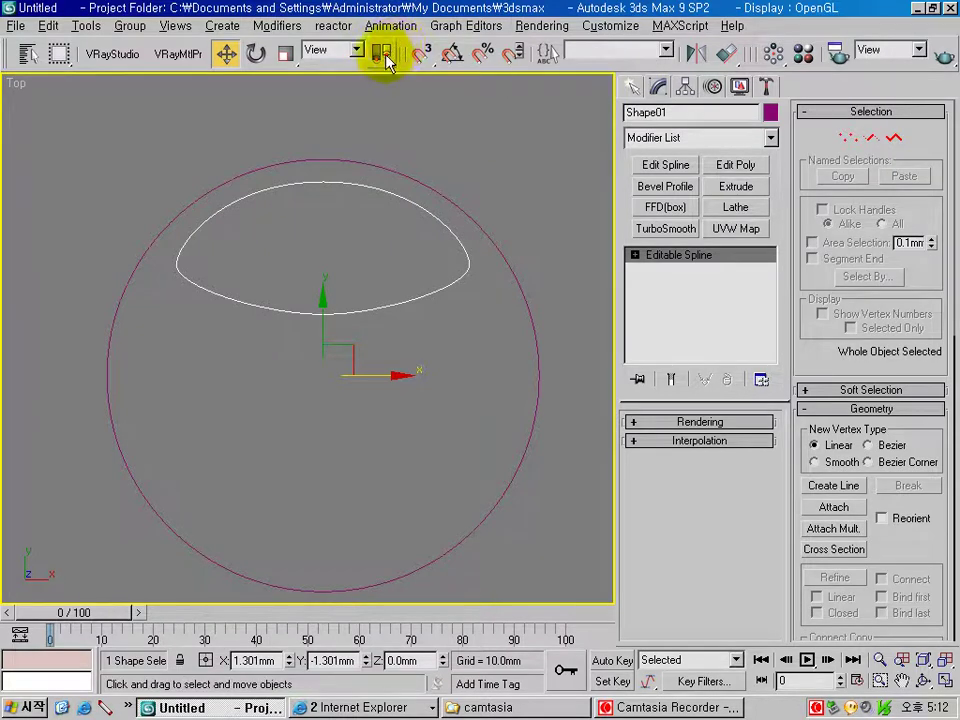
Array the ellipse into 3 copies rotated 360° about Z around the wheel centre
{"action": "left_click", "coordinate": [766, 57]}
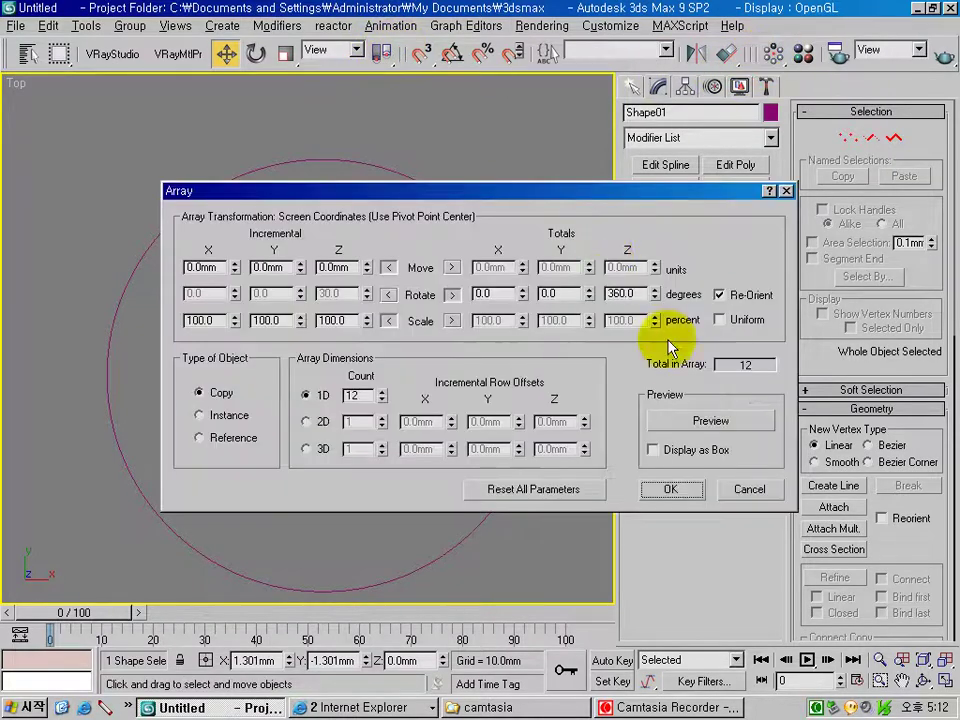
{"action": "double_click", "coordinate": [357, 397]}
{"action": "type", "text": "3"}
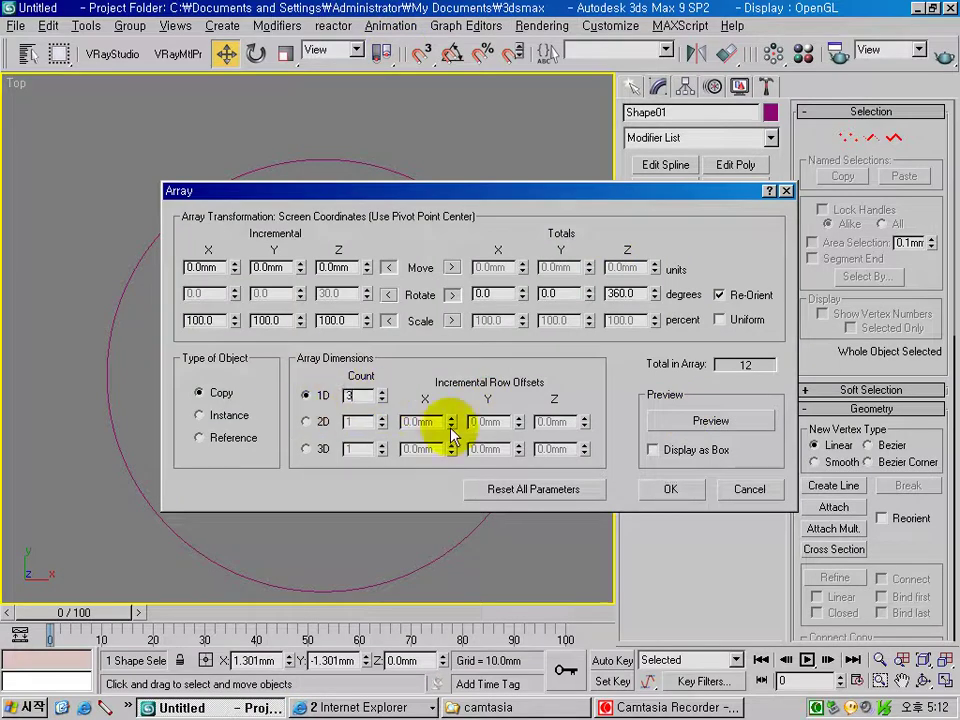
{"action": "mouse_move", "coordinate": [640, 190]}
{"action": "left_mouse_down"}
{"action": "mouse_move", "coordinate": [668, 337]}
{"action": "mouse_move", "coordinate": [638, 448]}
{"action": "left_mouse_up"}
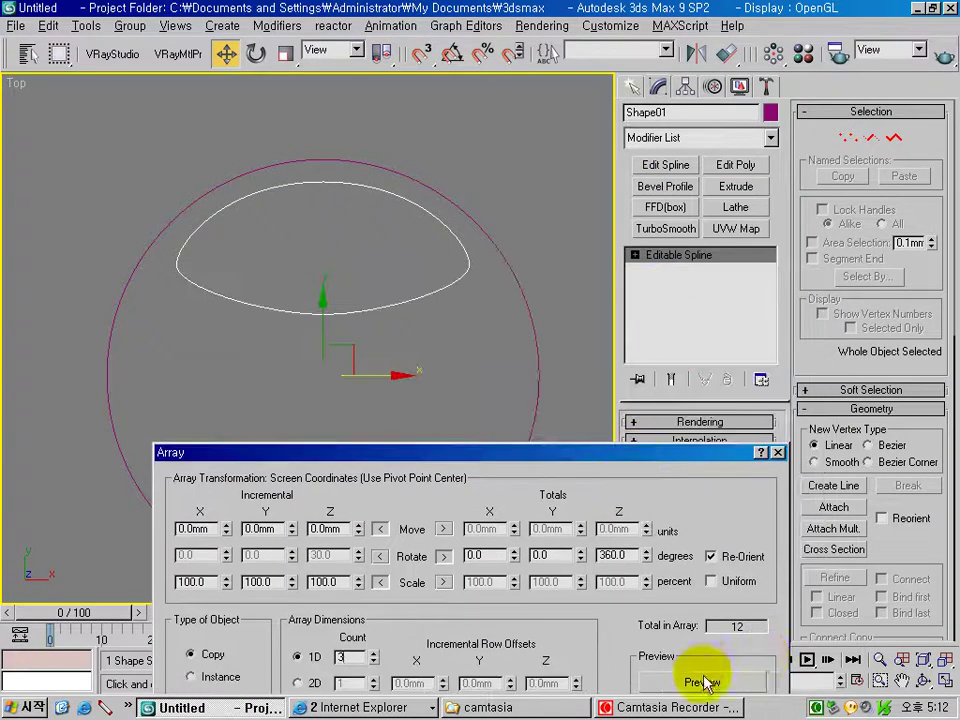
{"action": "left_click", "coordinate": [705, 683]}
{"action": "left_click_drag", "start_coordinate": [575, 457], "coordinate": [712, 70]}
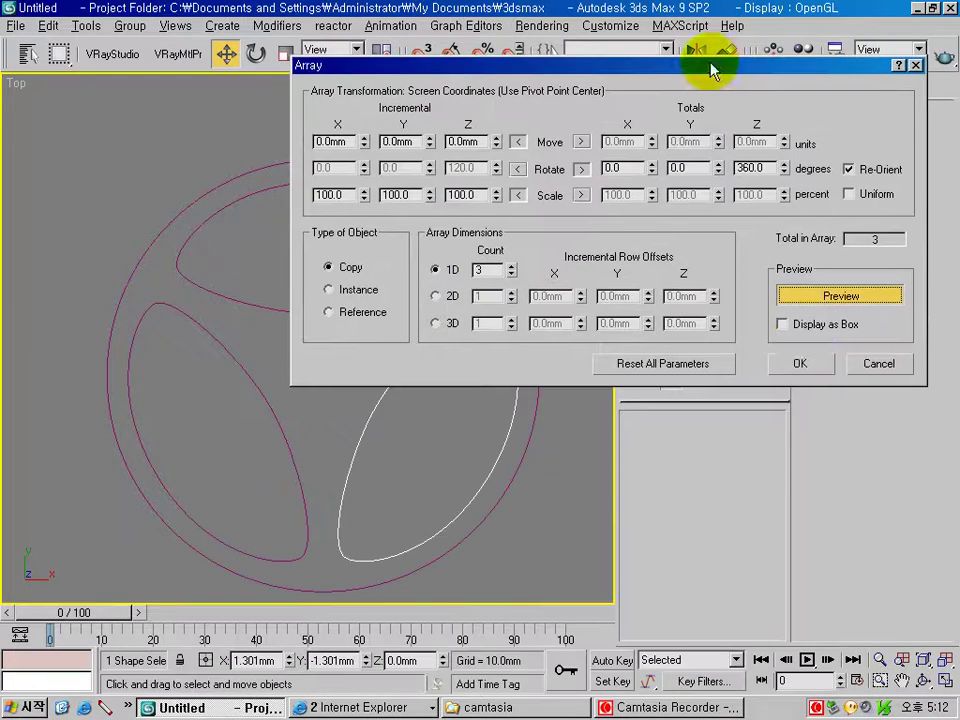
{"action": "left_click", "coordinate": [797, 360]}
Attach all three ellipses to Circle01 with Attach Mult
{"action": "left_click", "coordinate": [493, 542]}
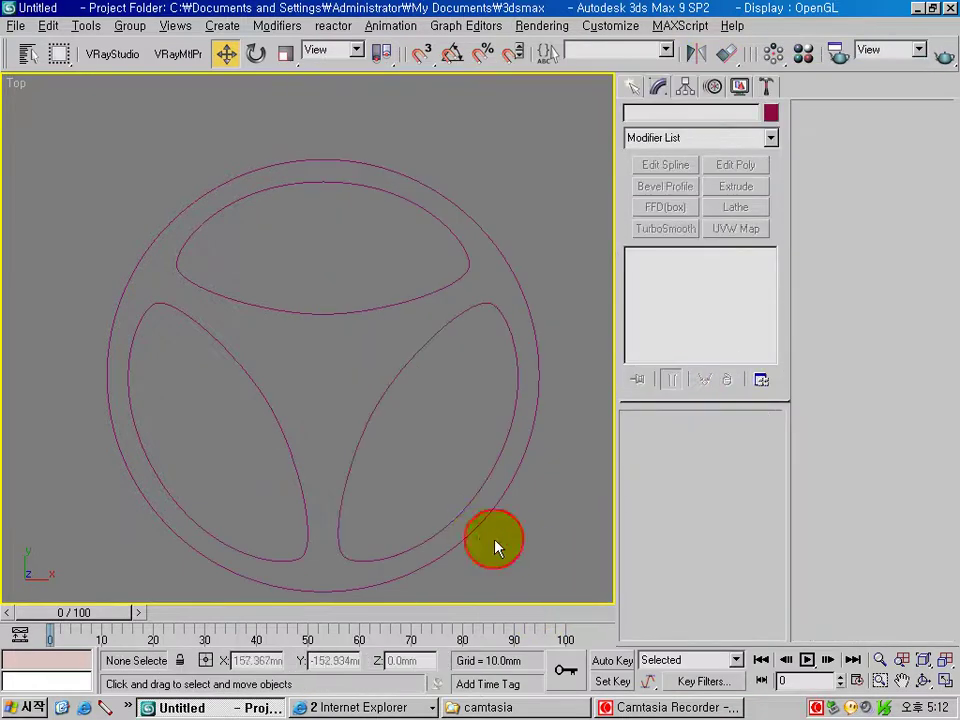
{"action": "left_click", "coordinate": [477, 529]}
{"action": "middle_click_drag", "start_coordinate": [543, 537], "coordinate": [532, 478]}
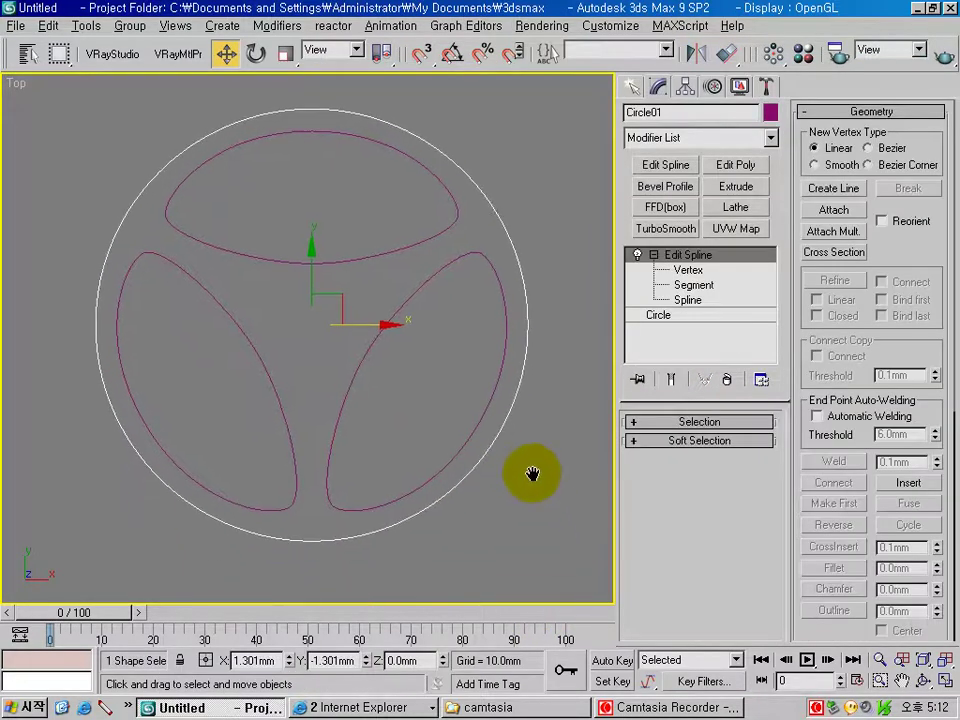
{"action": "left_click", "coordinate": [845, 230]}
{"action": "left_click", "coordinate": [322, 499]}
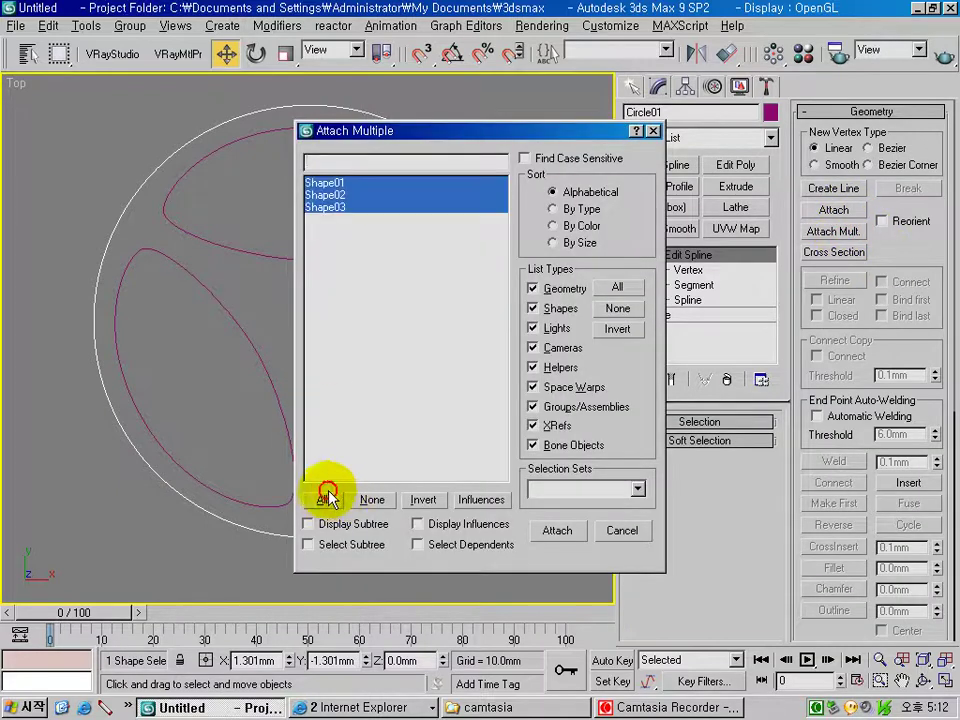
{"action": "left_click", "coordinate": [557, 531]}
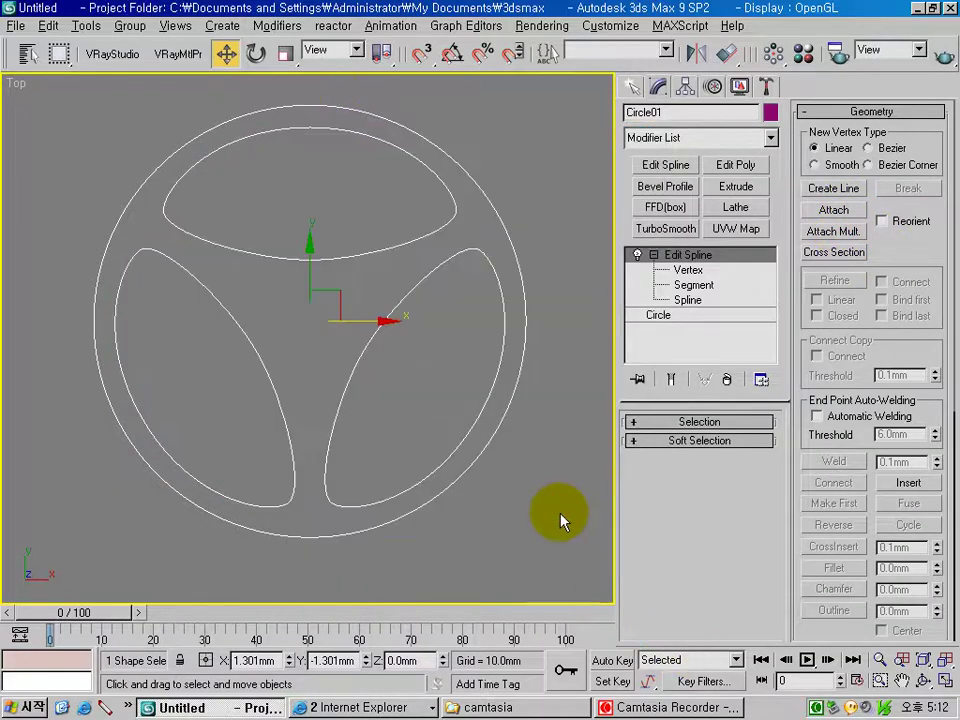
Bevel the wheel with heights 5/10/5 mm, outlines 5/0/-5 mm, and curved sides
{"action": "left_click", "coordinate": [671, 137]}
{"action": "left_click", "coordinate": [655, 373]}
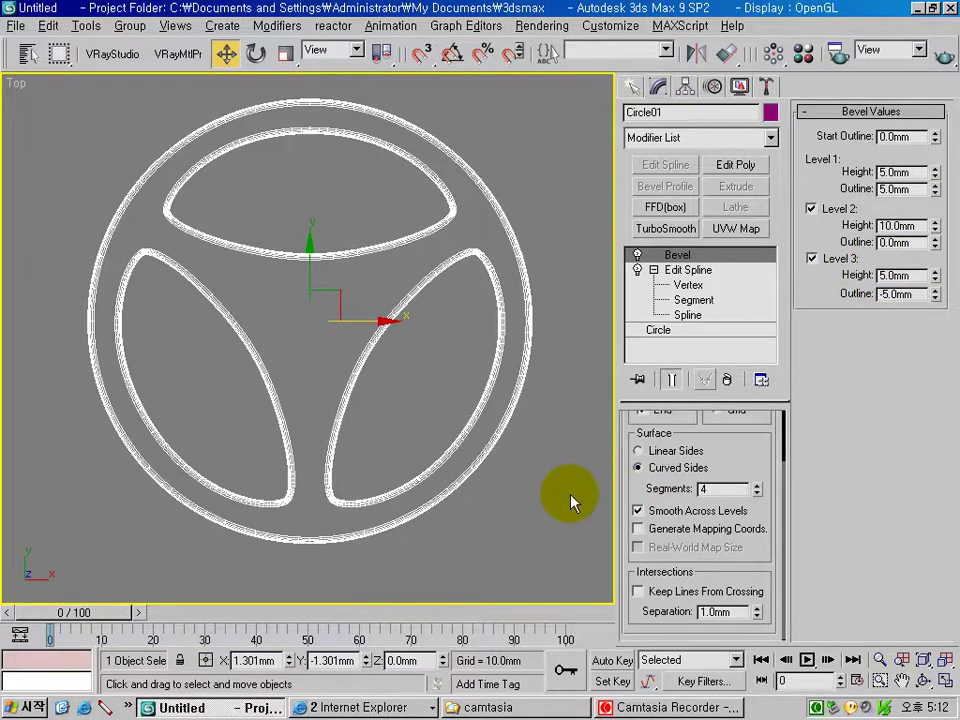
{"action": "key", "text": "alt+w"}
{"action": "left_click", "coordinate": [272, 480]}
{"action": "mouse_move", "coordinate": [272, 480]}
{"action": "middle_mouse_down"}
{"action": "mouse_move", "coordinate": [136, 504]}
{"action": "mouse_move", "coordinate": [262, 392]}
{"action": "middle_mouse_up"}
{"action": "scroll", "coordinate": [141, 508], "scroll_direction": "up", "scroll_amount": 3}
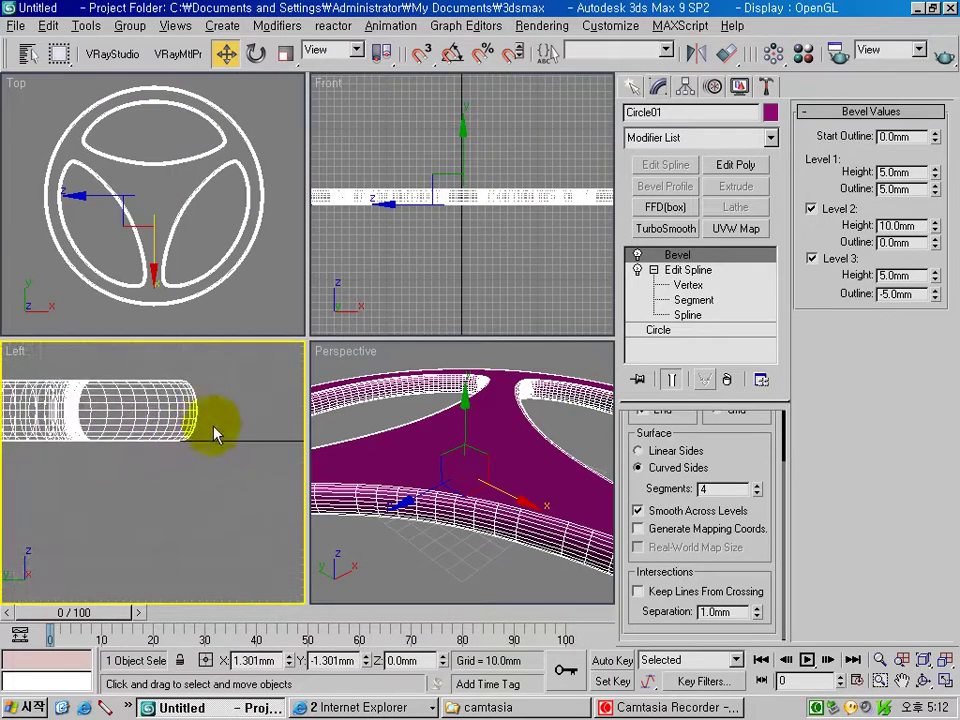
{"action": "left_click", "coordinate": [640, 451]}
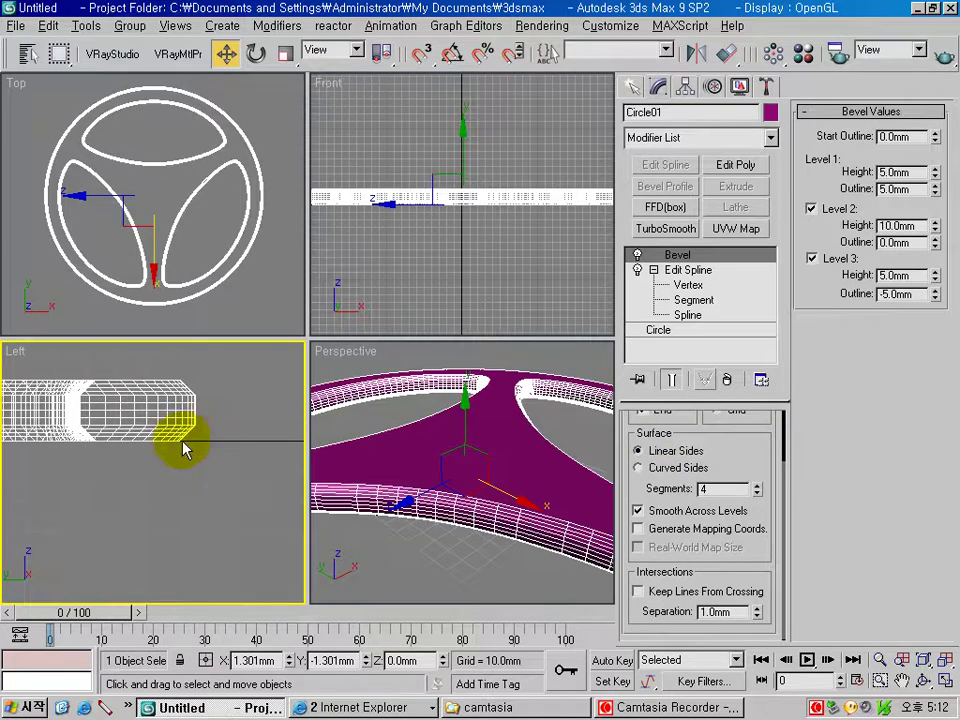
{"action": "left_click", "coordinate": [626, 467]}
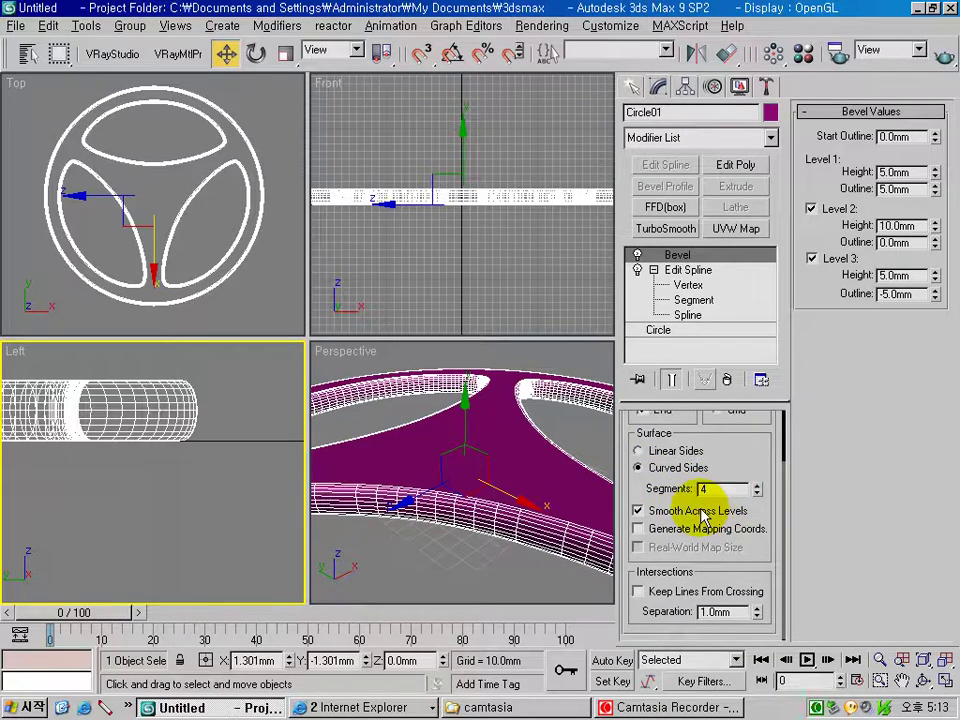
Add a Squeeze modifier with axial bulge amount 0.5 and curve 5.0
{"action": "left_click", "coordinate": [700, 137]}
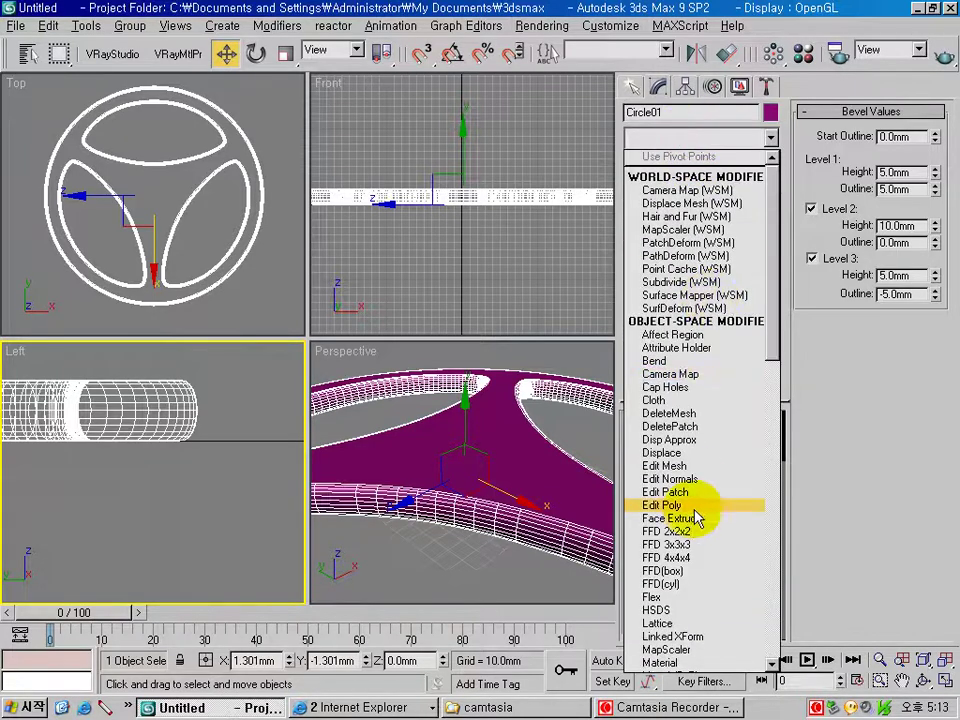
{"action": "scroll", "coordinate": [697, 514], "scroll_direction": "down", "scroll_amount": 8}
{"action": "scroll", "coordinate": [697, 400], "scroll_direction": "down", "scroll_amount": 10}
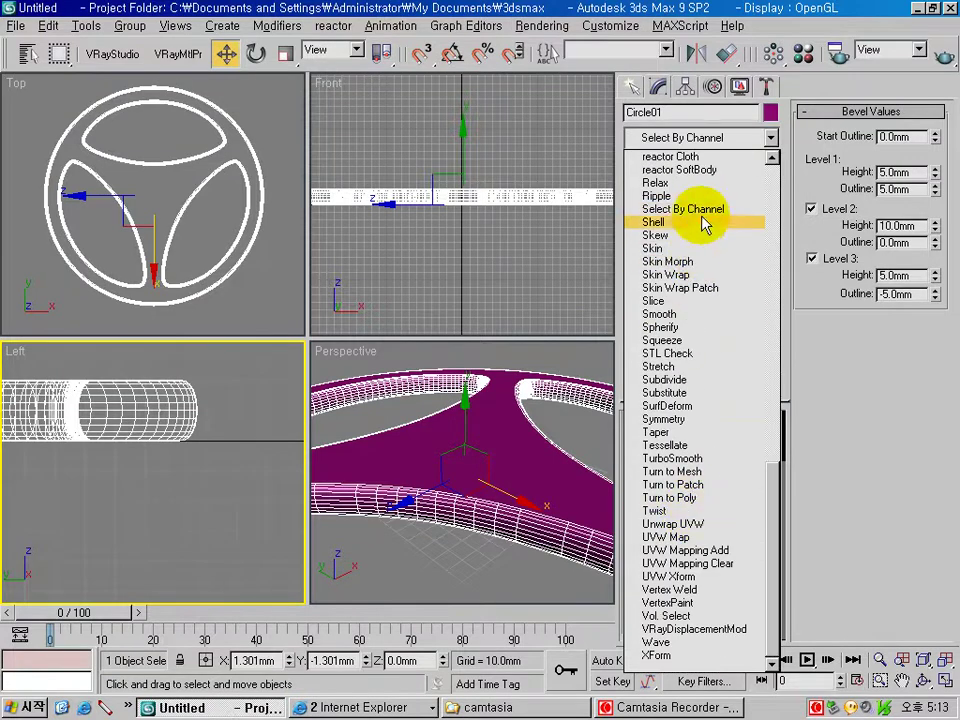
{"action": "left_click", "coordinate": [667, 341]}
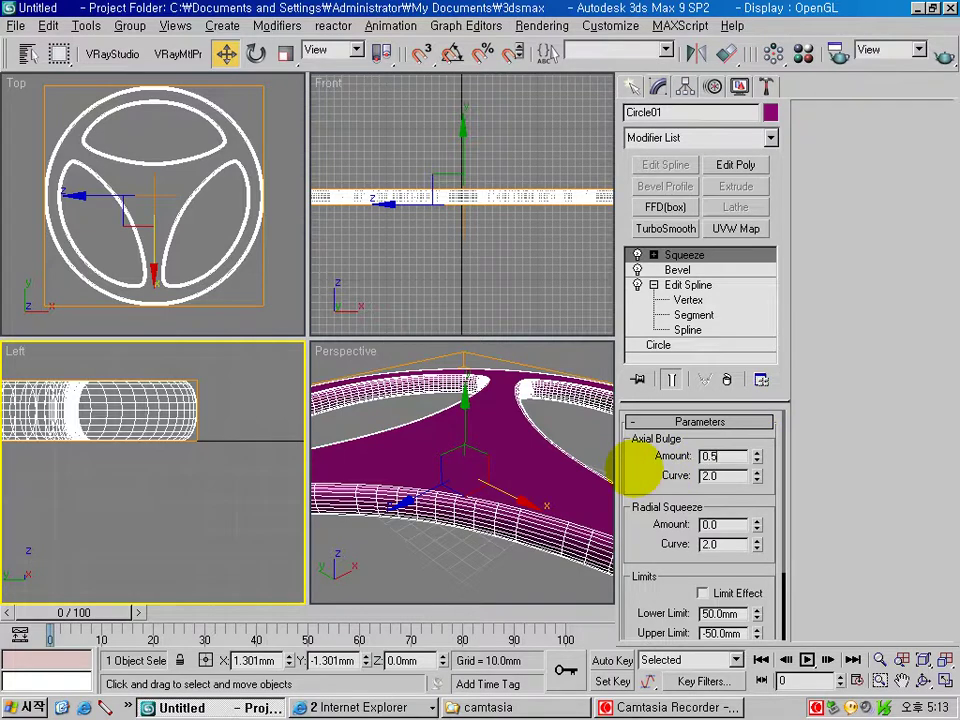
{"action": "key", "text": "Return"}
{"action": "right_click", "coordinate": [489, 241]}
{"action": "scroll", "coordinate": [471, 204], "scroll_direction": "down", "scroll_amount": 2}
{"action": "left_click_drag", "start_coordinate": [729, 474], "coordinate": [677, 478]}
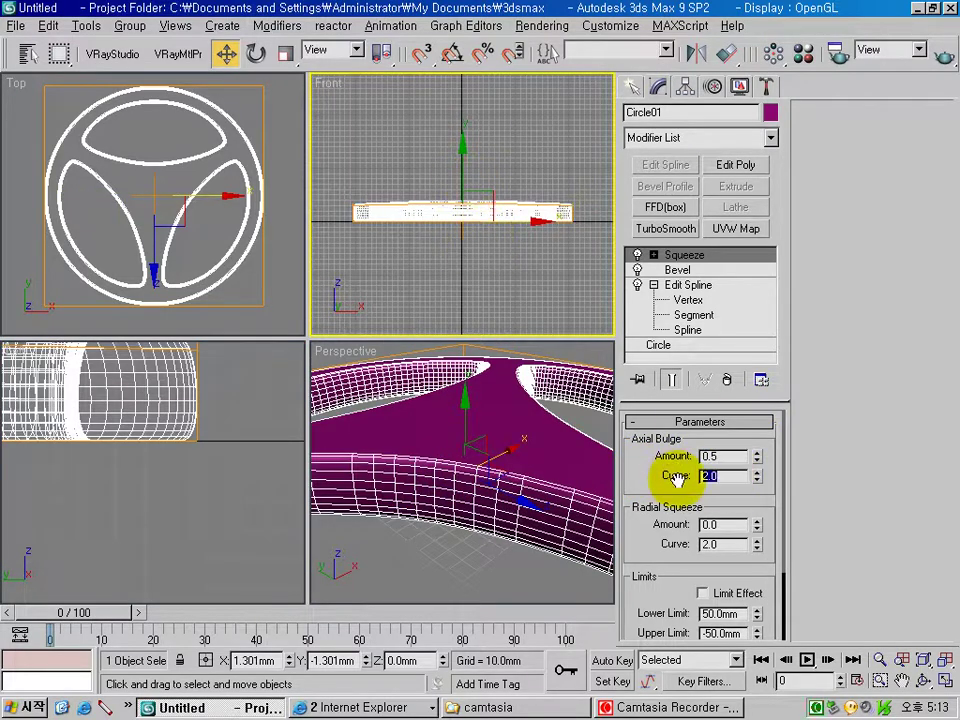
{"action": "type", "text": "5"}
{"action": "key", "text": "Return"}
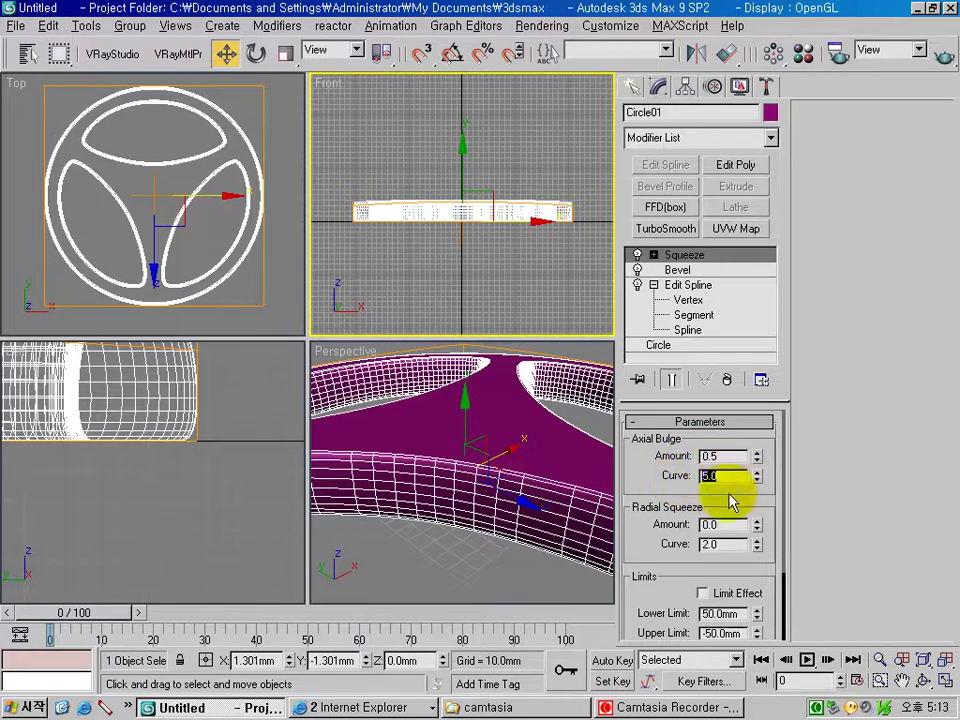
Set the Squeeze's radial squeeze amount to -0.05 and its curve to 3.0
{"action": "left_click_drag", "start_coordinate": [740, 524], "coordinate": [651, 535]}
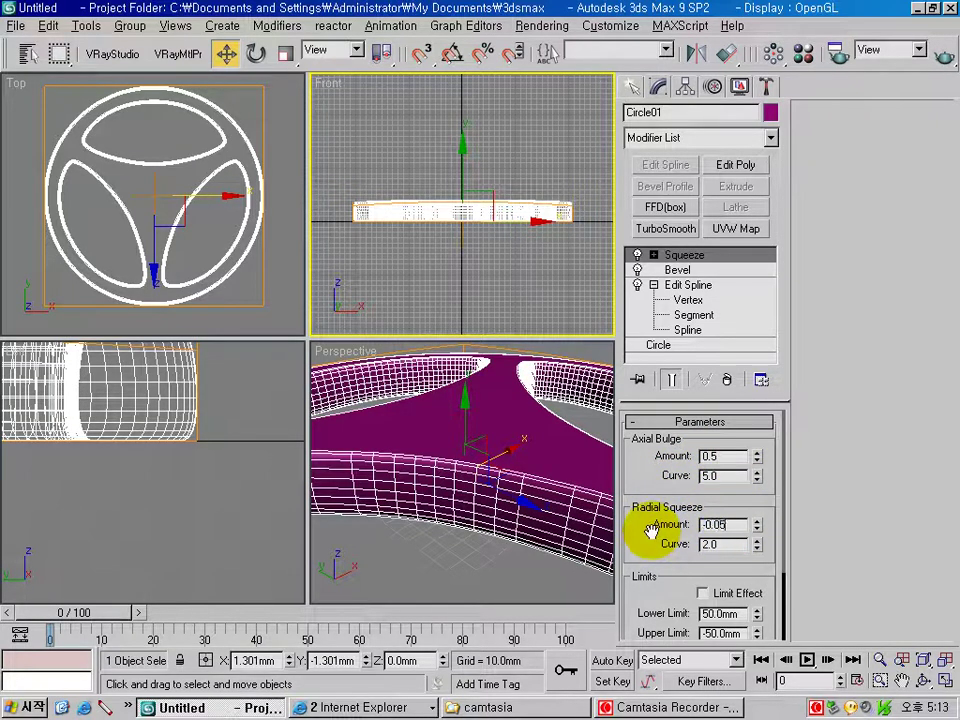
{"action": "key", "text": "Return"}
{"action": "left_click_drag", "start_coordinate": [681, 546], "coordinate": [645, 547]}
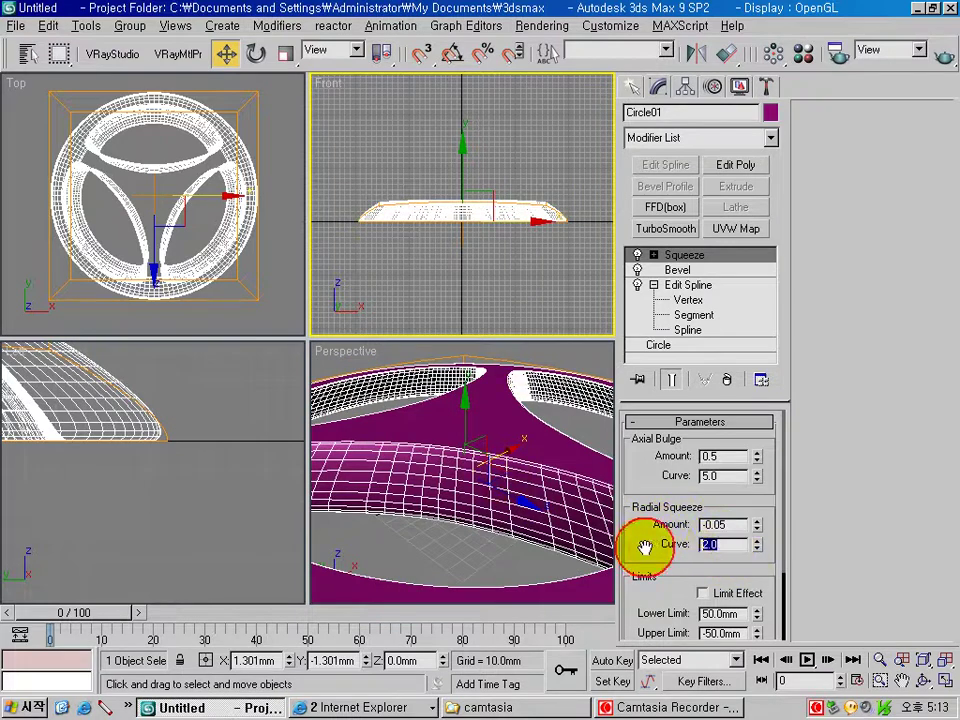
{"action": "type", "text": "3"}
{"action": "key", "text": "Return"}
{"action": "middle_click_drag", "start_coordinate": [558, 308], "coordinate": [542, 253]}
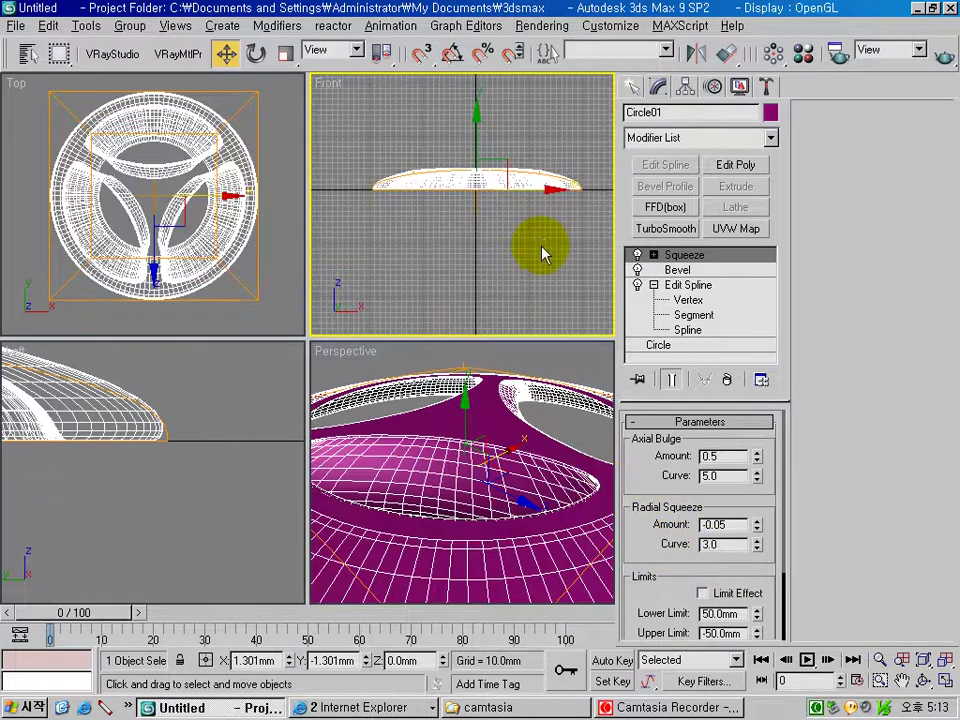
Nudge the Squeeze Center sub-object slightly lower in the Front view to reshape the bulge
{"action": "left_click", "coordinate": [655, 255]}
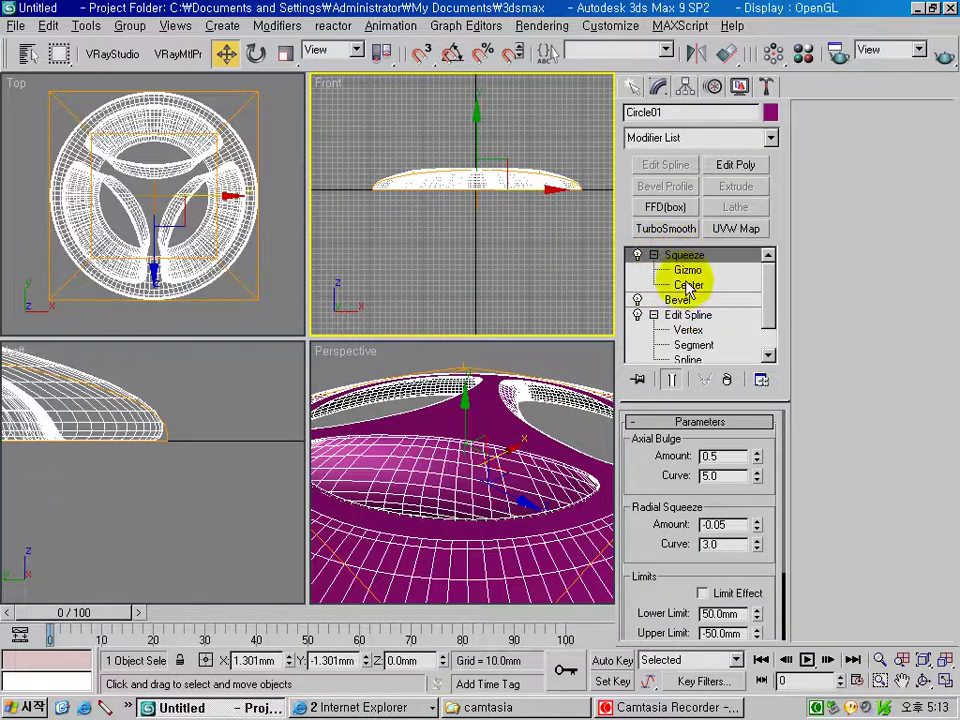
{"action": "left_click", "coordinate": [689, 284]}
{"action": "left_click_drag", "start_coordinate": [473, 129], "coordinate": [473, 123]}
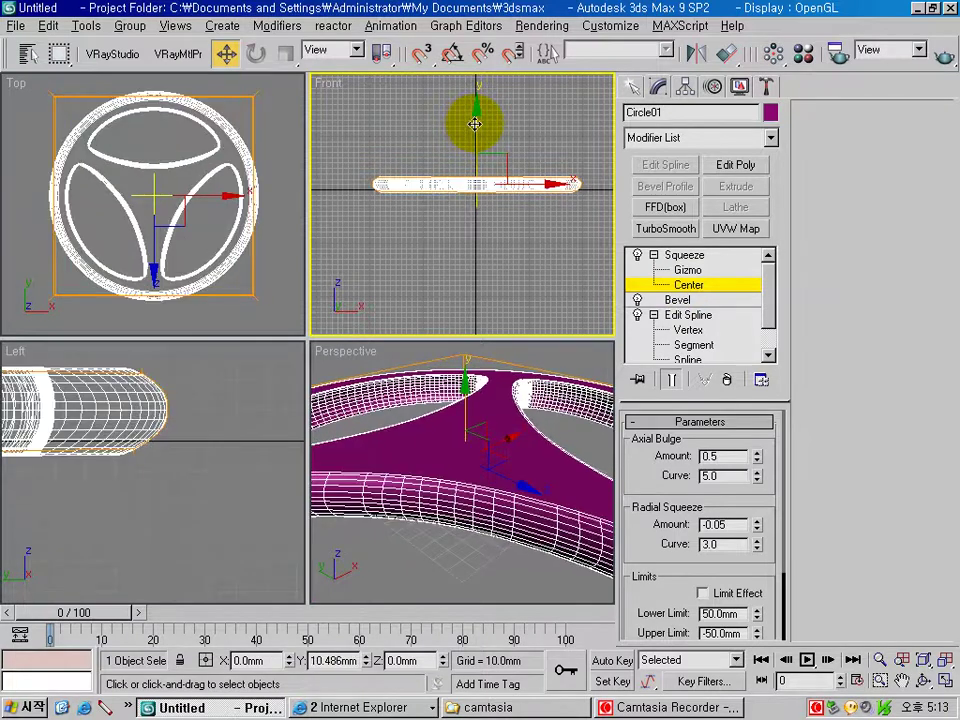
{"action": "left_click_drag", "start_coordinate": [476, 124], "coordinate": [477, 126]}
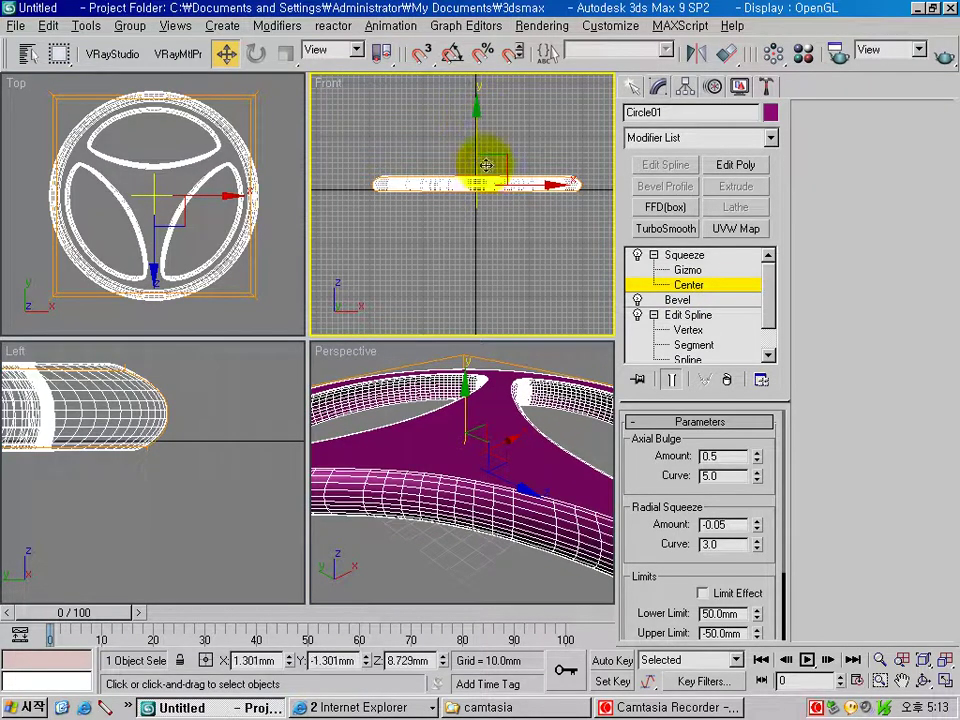
{"action": "left_click", "coordinate": [645, 284]}
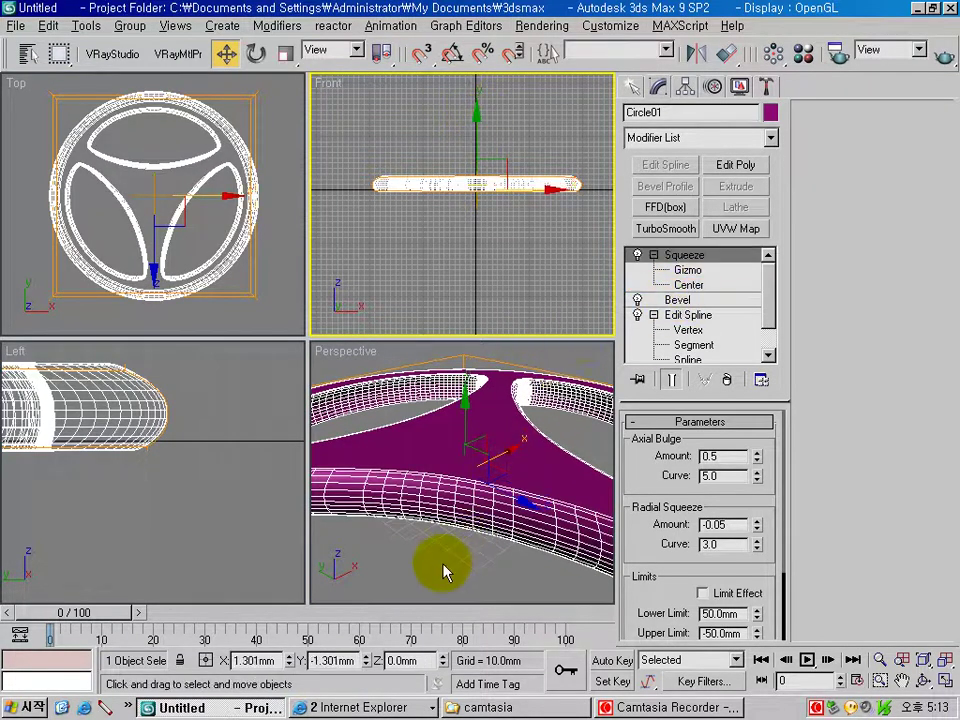
Zoom extents in all views and orbit the Perspective view to see the wheel from above
{"action": "key", "text": "ctrl+shift+z"}
{"action": "scroll", "coordinate": [470, 520], "scroll_direction": "up", "scroll_amount": 3}
{"action": "scroll", "coordinate": [474, 527], "scroll_direction": "up", "scroll_amount": 2}
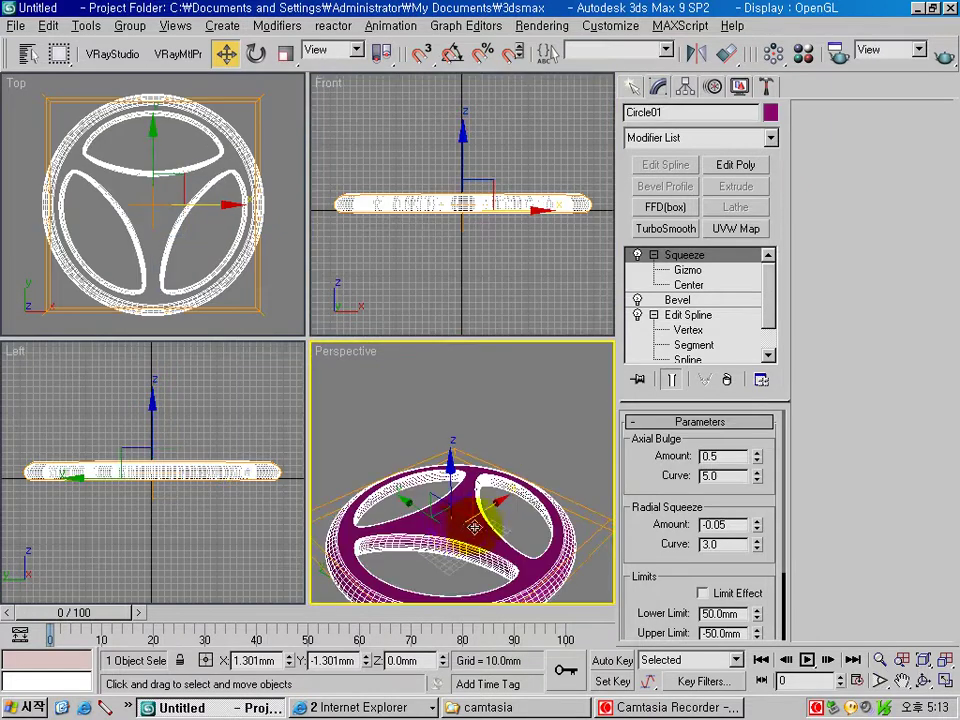
{"action": "scroll", "coordinate": [474, 527], "scroll_direction": "up", "scroll_amount": 3}
{"action": "mouse_move", "coordinate": [465, 484]}
{"action": "middle_mouse_down", "text": "alt"}
{"action": "mouse_move", "coordinate": [504, 470]}
{"action": "mouse_move", "coordinate": [490, 447]}
{"action": "middle_mouse_up", "text": "alt"}
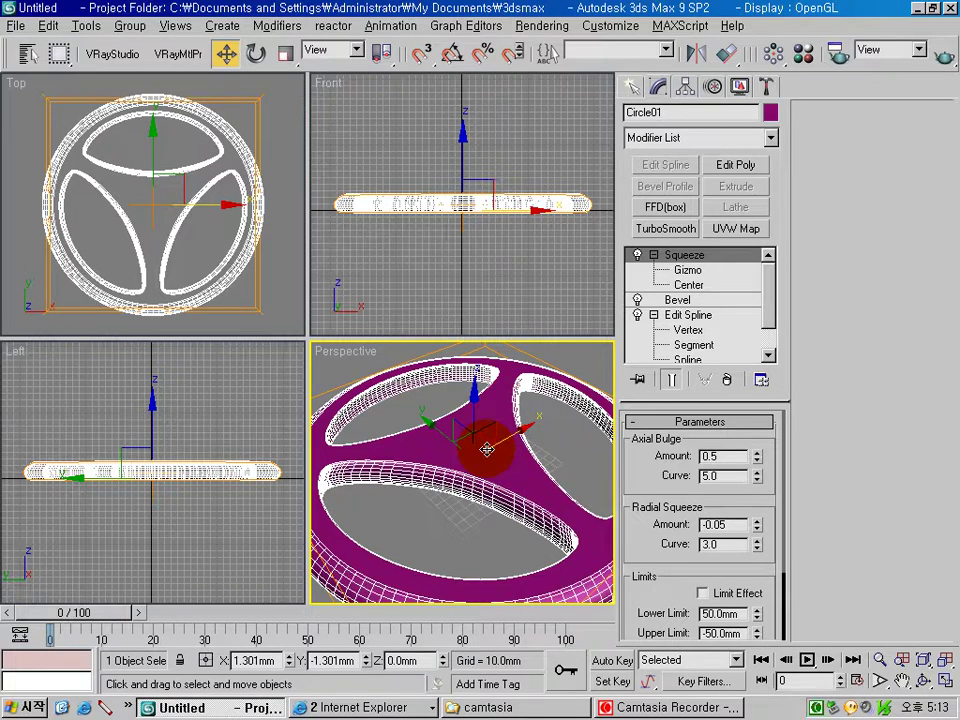
Clone the wheel as an independent Copy named Circle02
{"action": "right_click", "coordinate": [487, 450]}
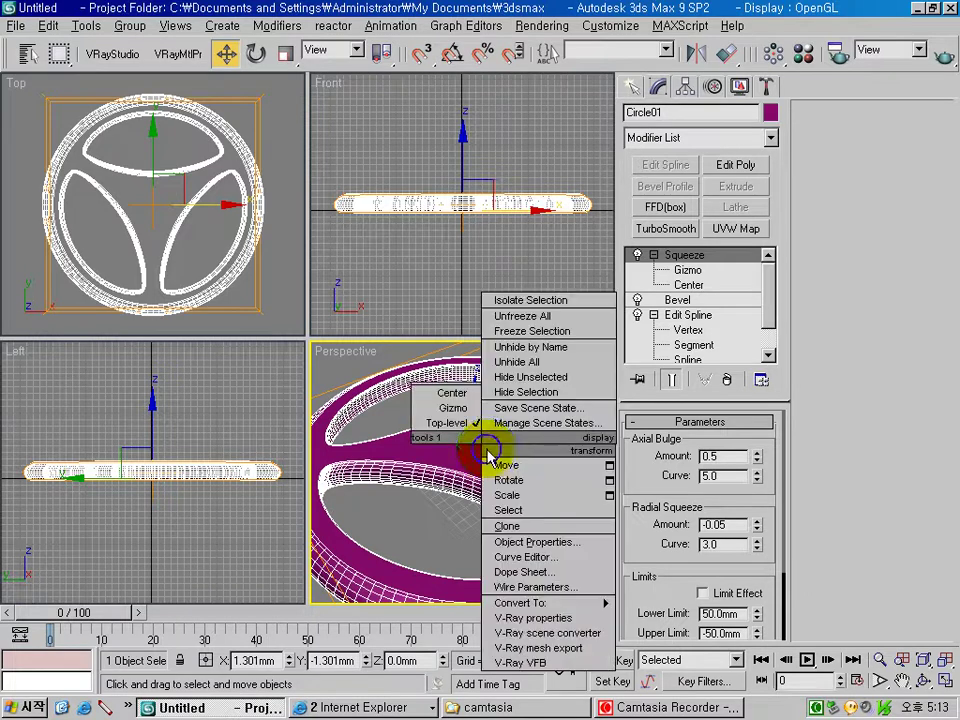
{"action": "left_click", "coordinate": [503, 527]}
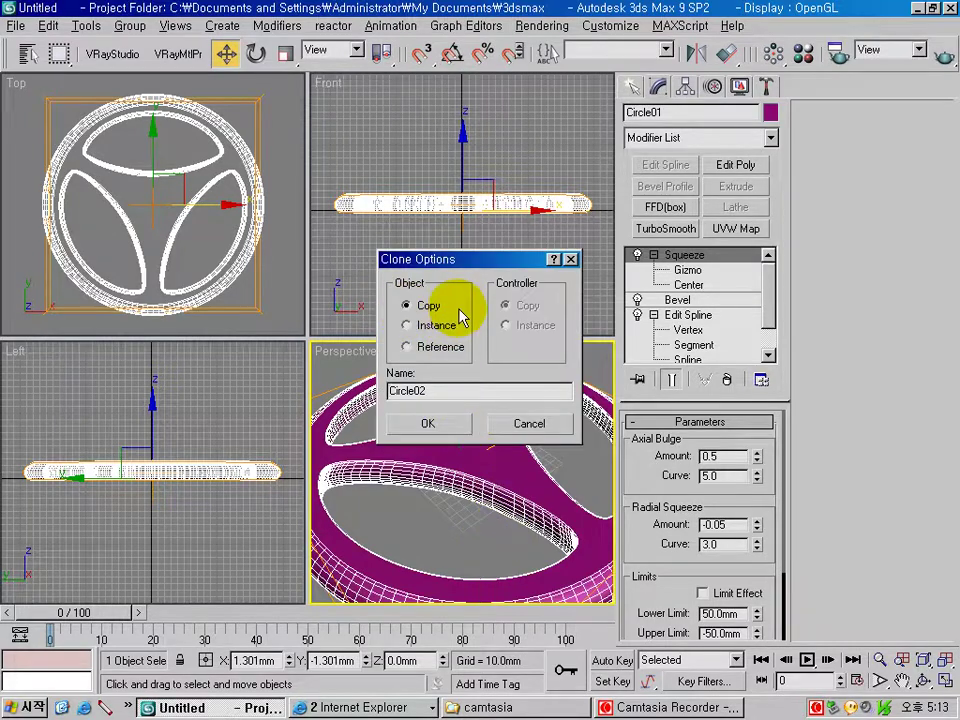
{"action": "left_click", "coordinate": [428, 423]}
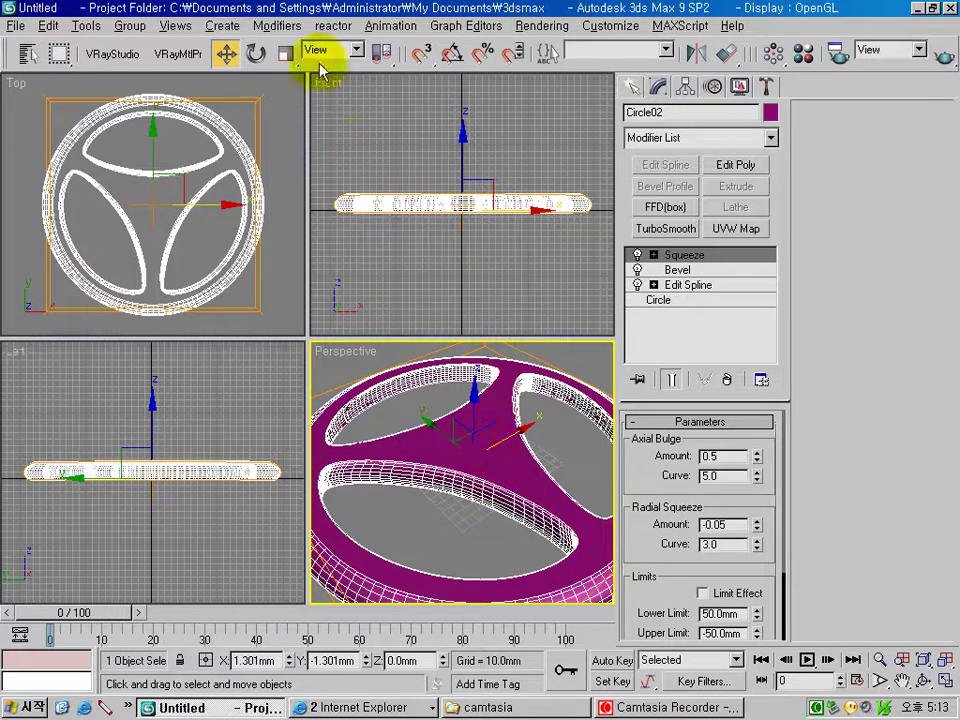
Uniformly scale Circle02 down to 10% using the Offset % field
{"action": "right_click", "coordinate": [287, 54]}
{"action": "left_click", "coordinate": [465, 489]}
{"action": "mouse_move", "coordinate": [445, 458]}
{"action": "left_mouse_down"}
{"action": "mouse_move", "coordinate": [520, 156]}
{"action": "mouse_move", "coordinate": [467, 167]}
{"action": "left_mouse_up"}
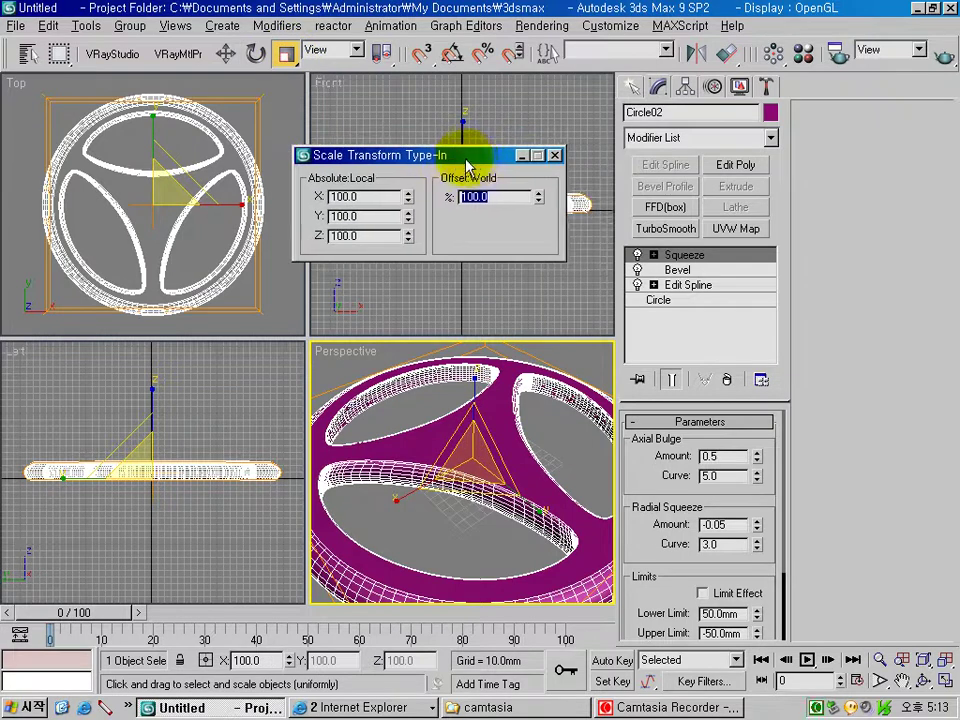
{"action": "type", "text": "10"}
{"action": "key", "text": "Return"}
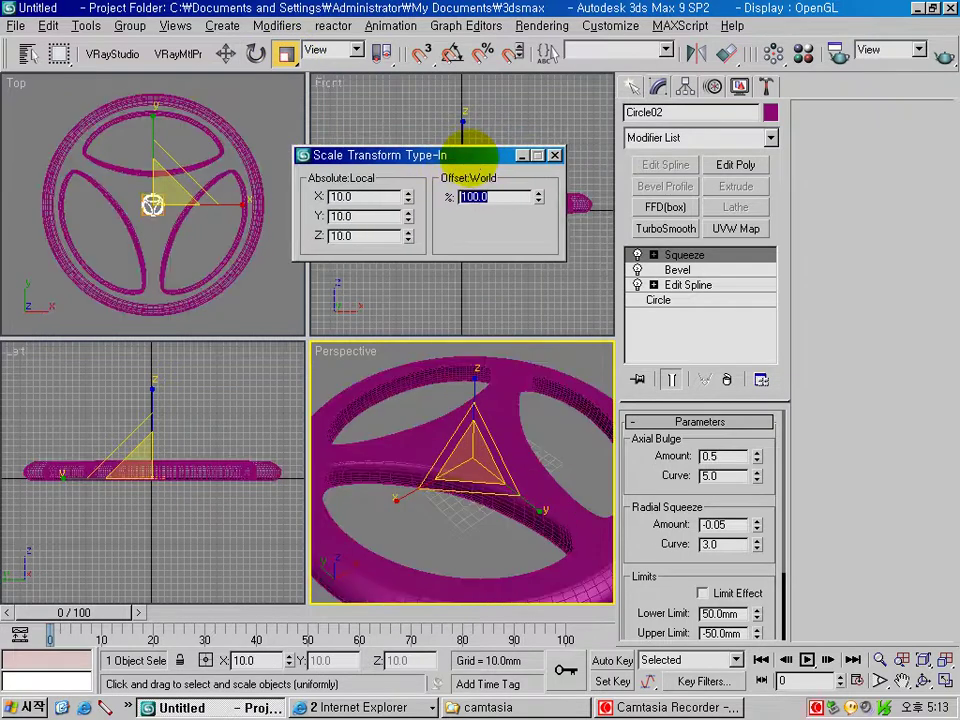
{"action": "left_click", "coordinate": [554, 155]}
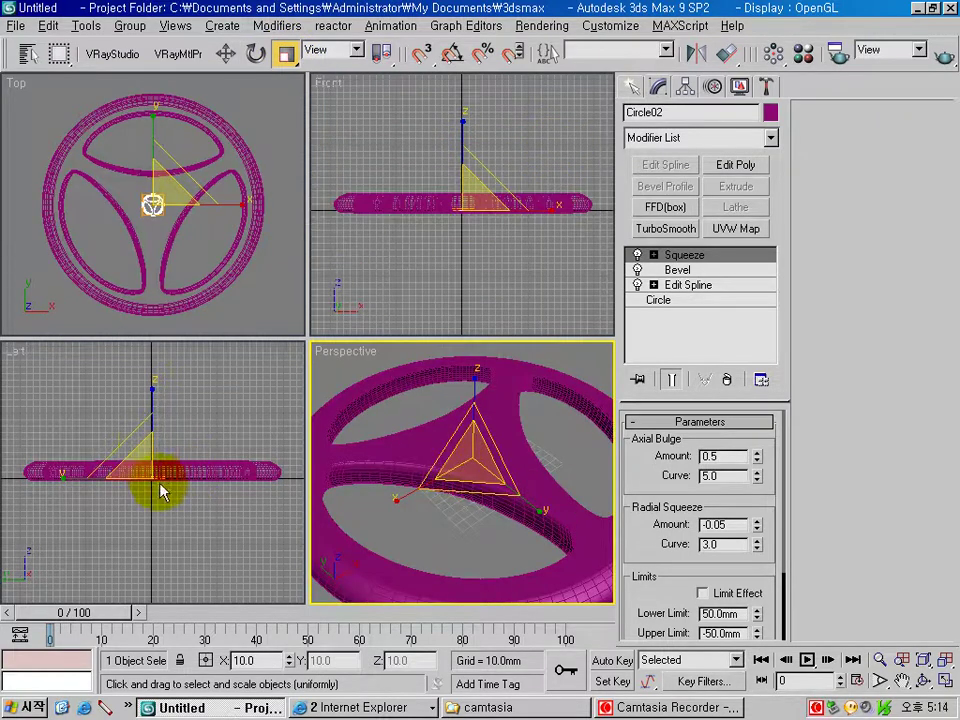
Align Circle02's Z minimum to Circle01's Z maximum so it rests on the wheel top
{"action": "left_click", "coordinate": [724, 52]}
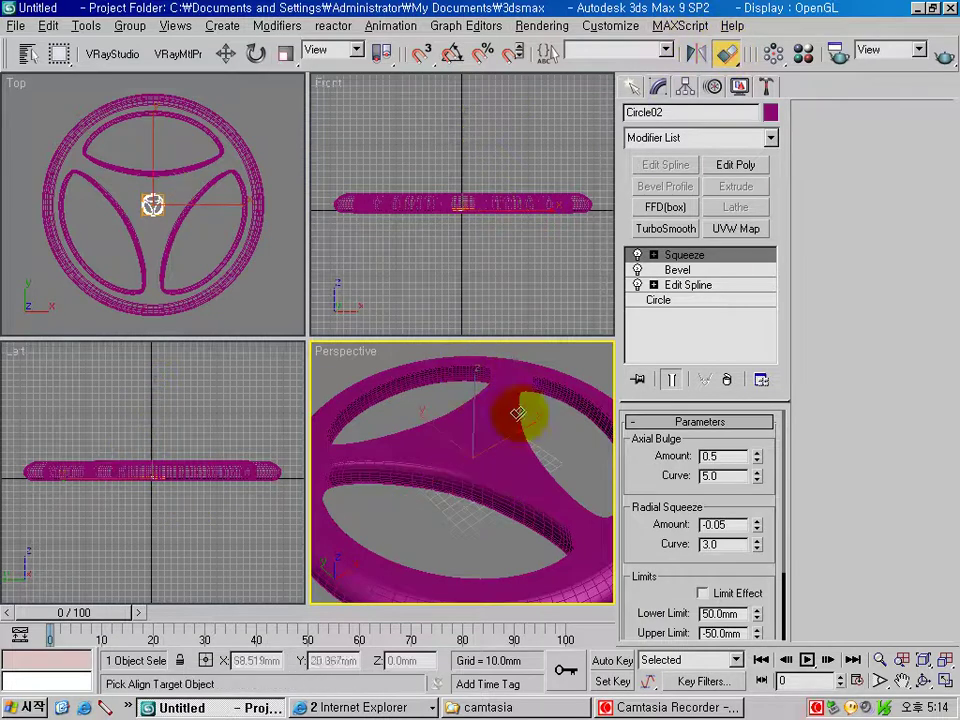
{"action": "left_click", "coordinate": [481, 416]}
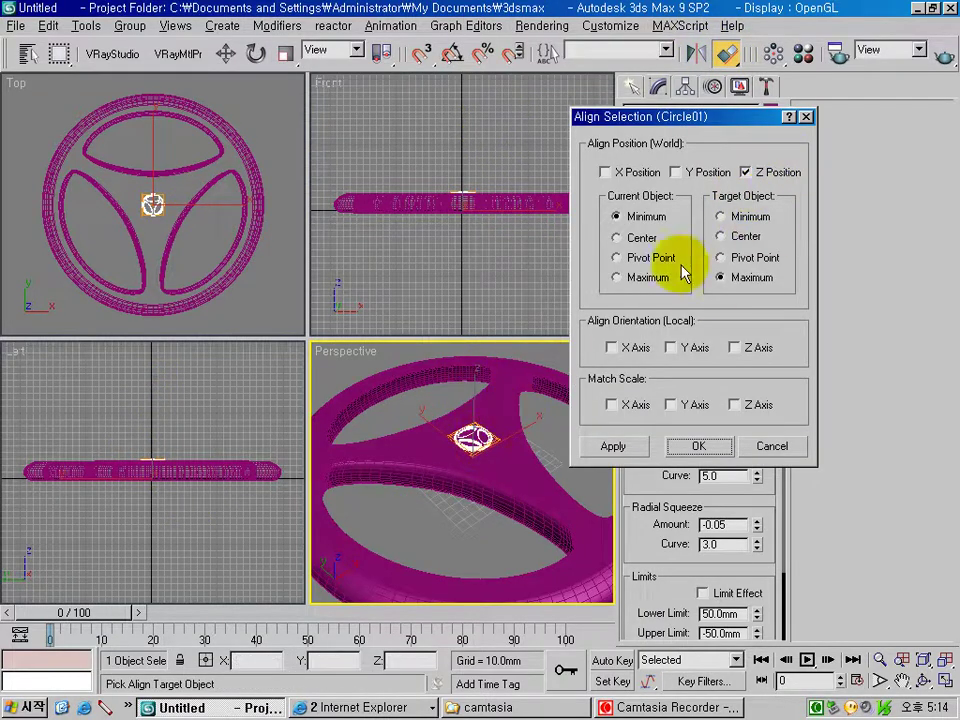
{"action": "left_click", "coordinate": [619, 216]}
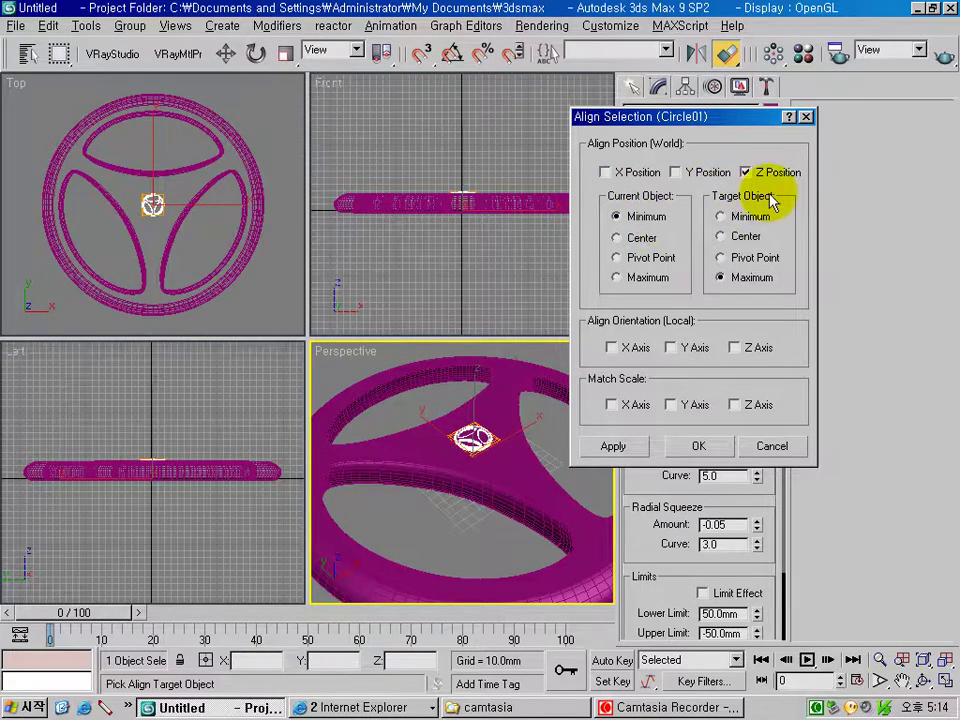
{"action": "left_click", "coordinate": [460, 488]}
{"action": "left_click", "coordinate": [460, 380]}
{"action": "left_click", "coordinate": [720, 277]}
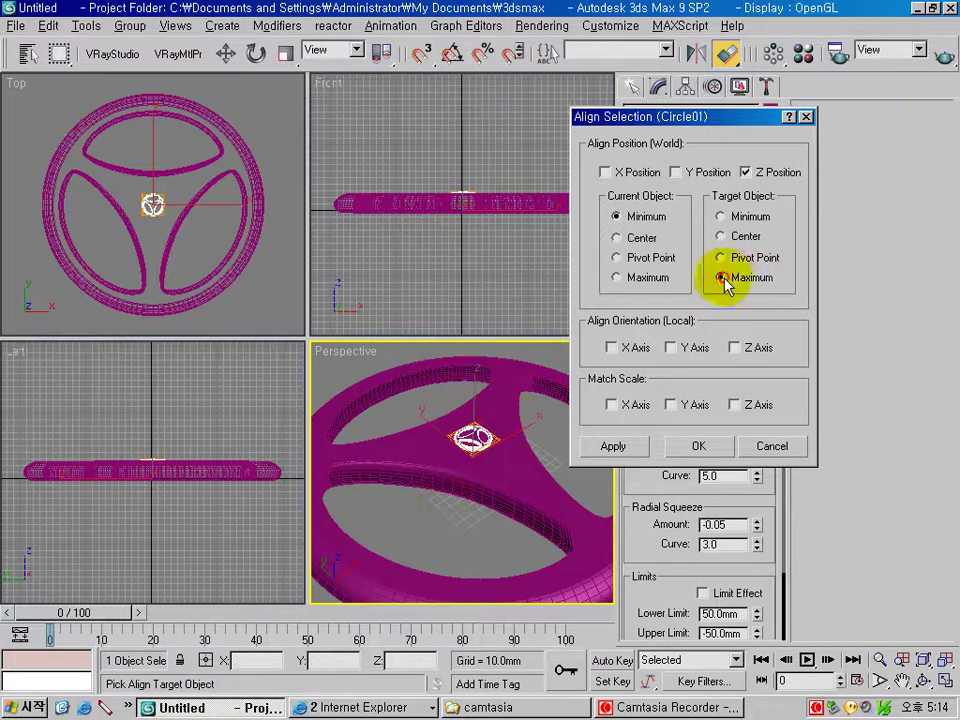
{"action": "left_click", "coordinate": [698, 446]}
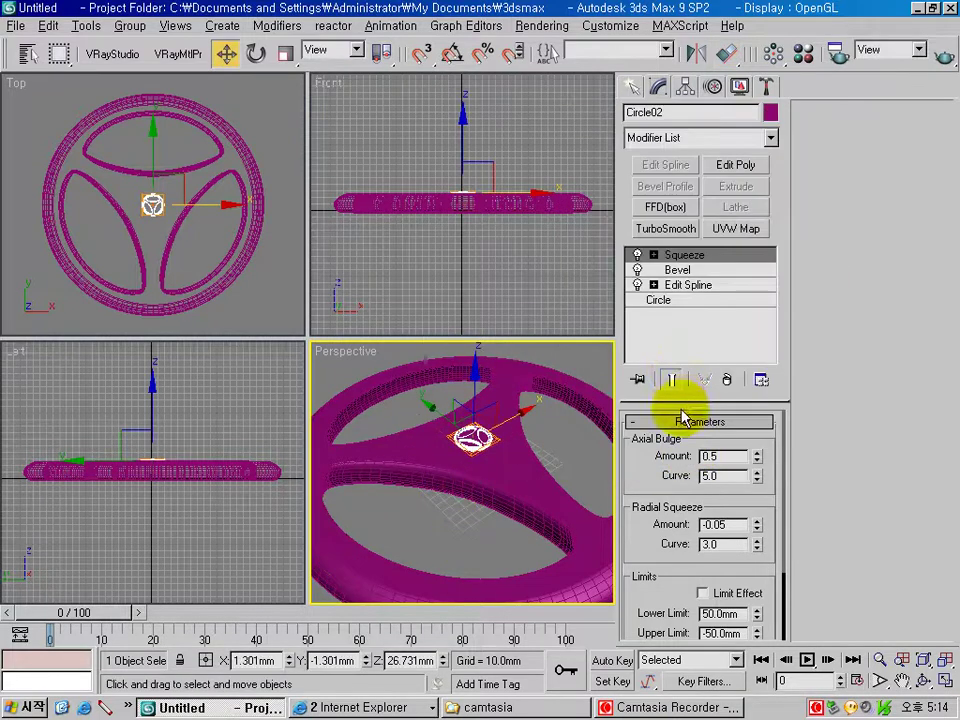
In Top view, nudge the emblem slightly toward the top spoke, then deselect
{"action": "right_click", "coordinate": [180, 152]}
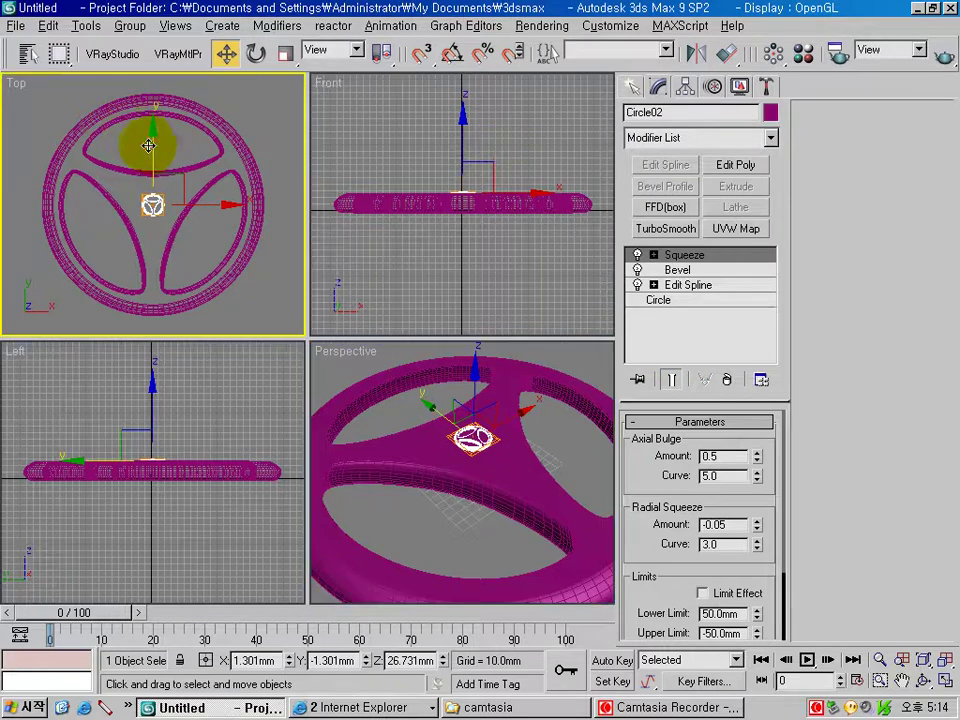
{"action": "left_click_drag", "start_coordinate": [152, 146], "coordinate": [154, 134]}
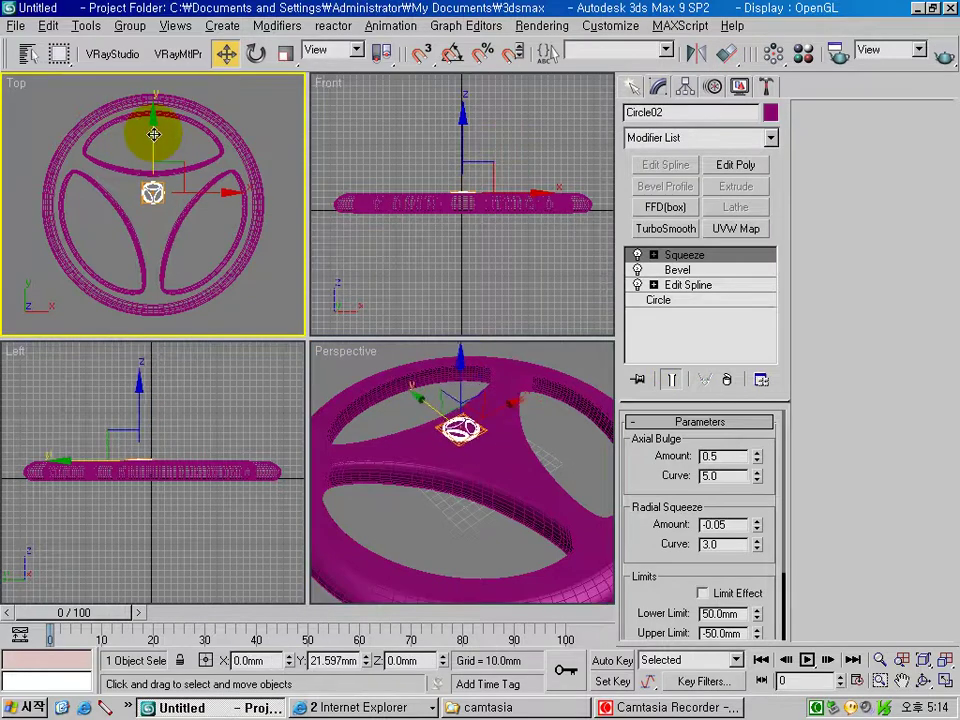
{"action": "left_click", "coordinate": [277, 313]}
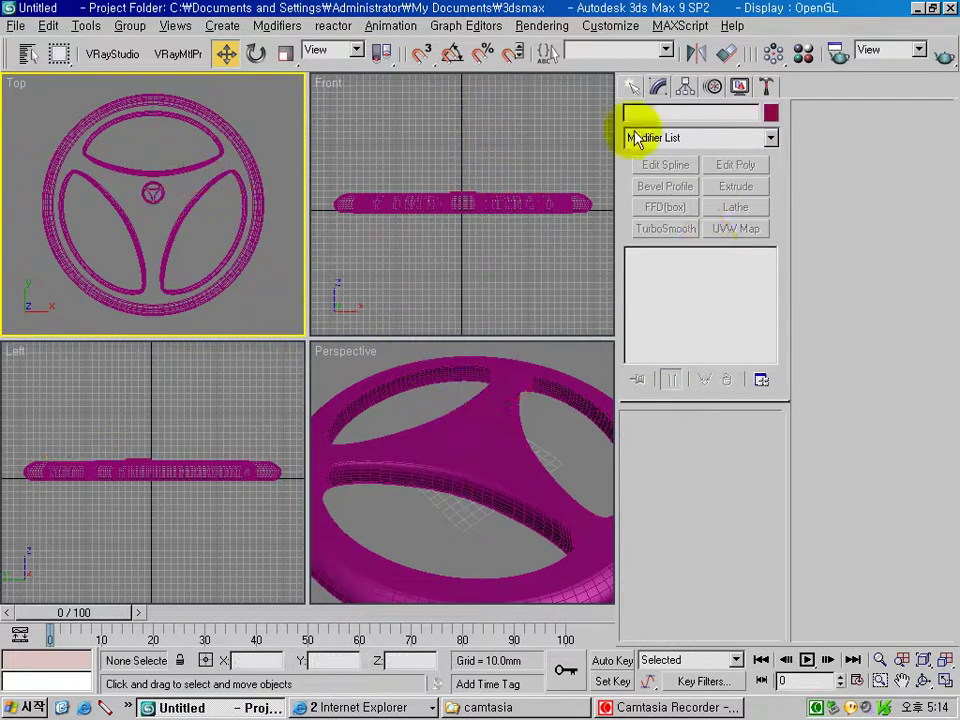
Create an ART3355 text shape in the Top view
{"action": "left_click", "coordinate": [632, 86]}
{"action": "left_click", "coordinate": [659, 117]}
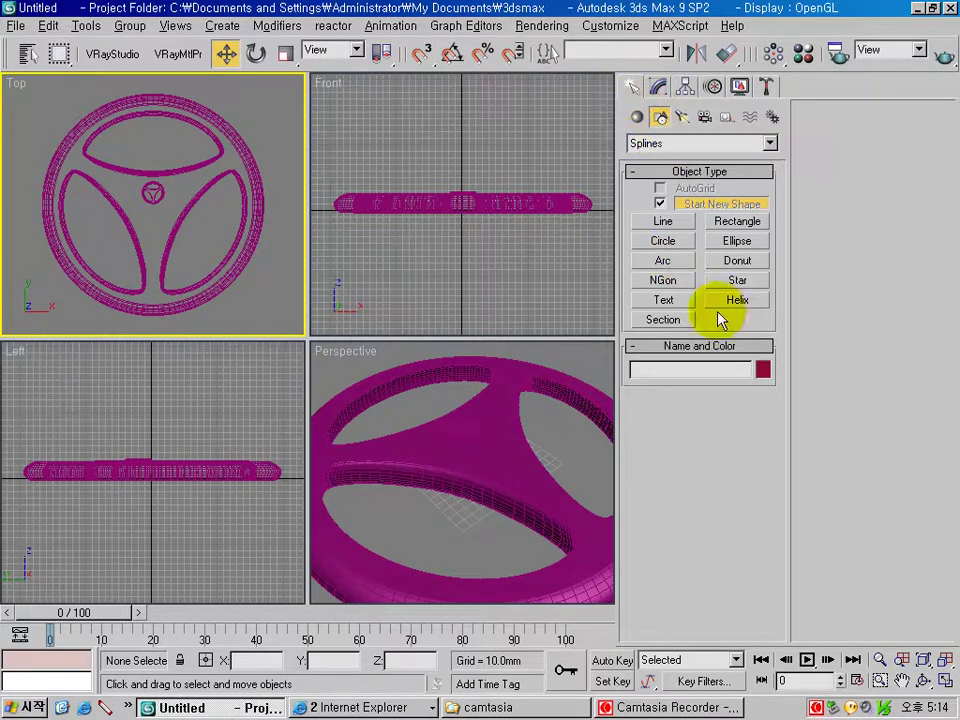
{"action": "left_click", "coordinate": [660, 300]}
{"action": "left_click", "coordinate": [124, 229]}
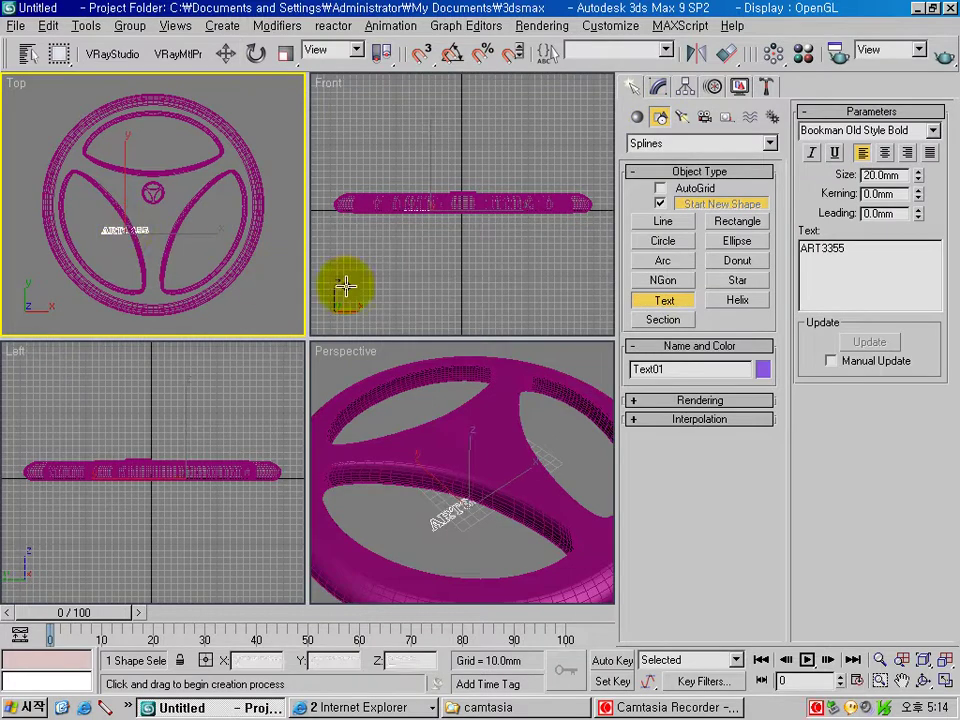
Move the text just below the emblem and extrude it 2.0mm
{"action": "left_click", "coordinate": [226, 53]}
{"action": "left_click_drag", "start_coordinate": [188, 213], "coordinate": [214, 229]}
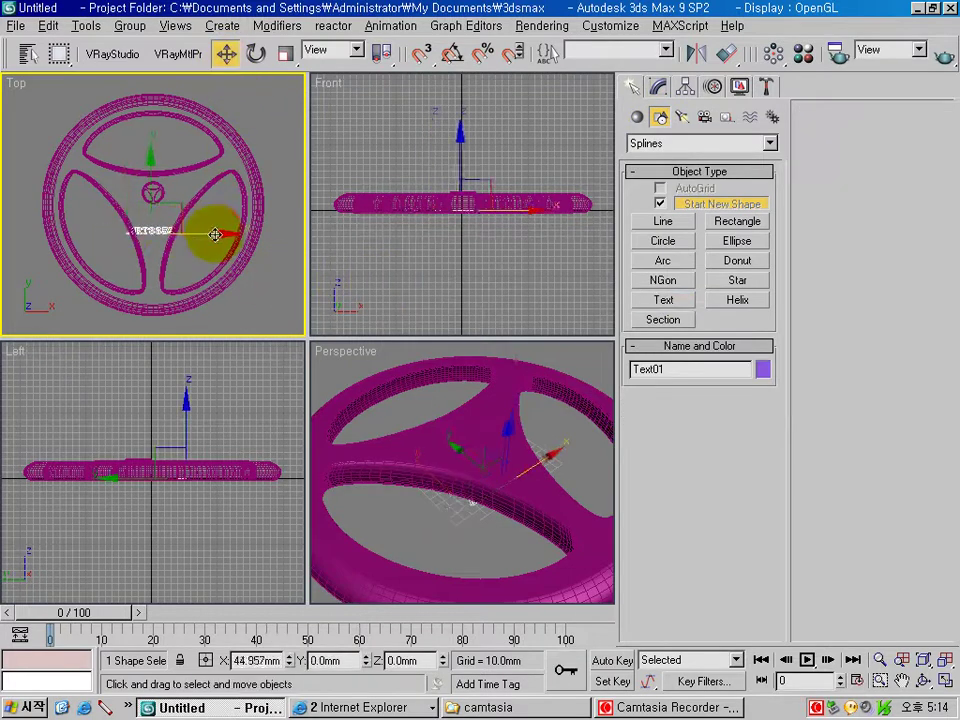
{"action": "left_click_drag", "start_coordinate": [151, 194], "coordinate": [152, 180]}
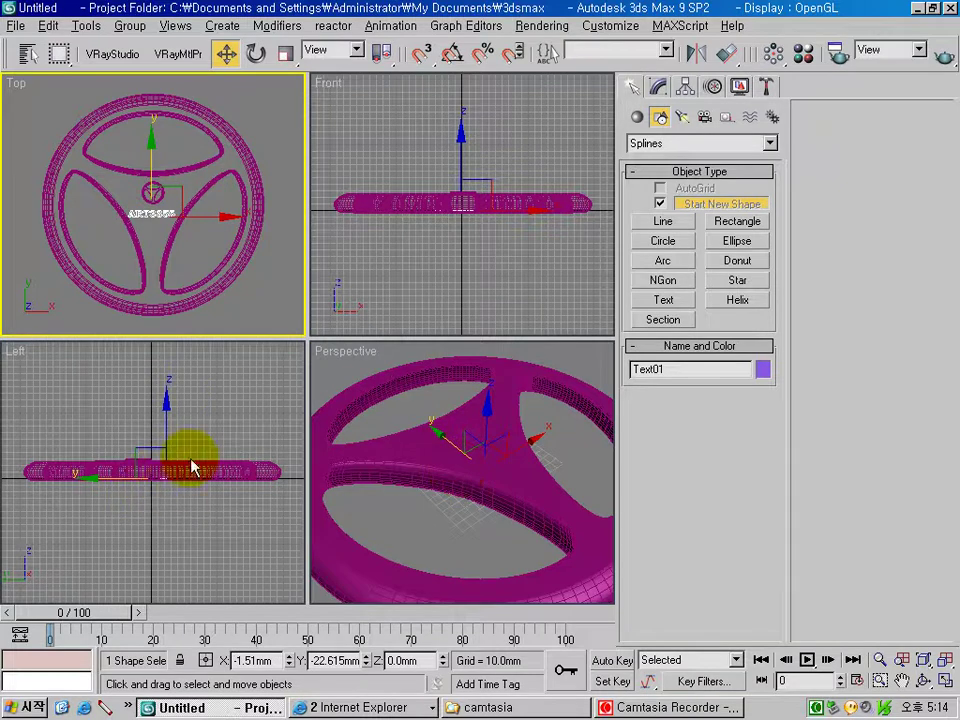
{"action": "left_click", "coordinate": [658, 86]}
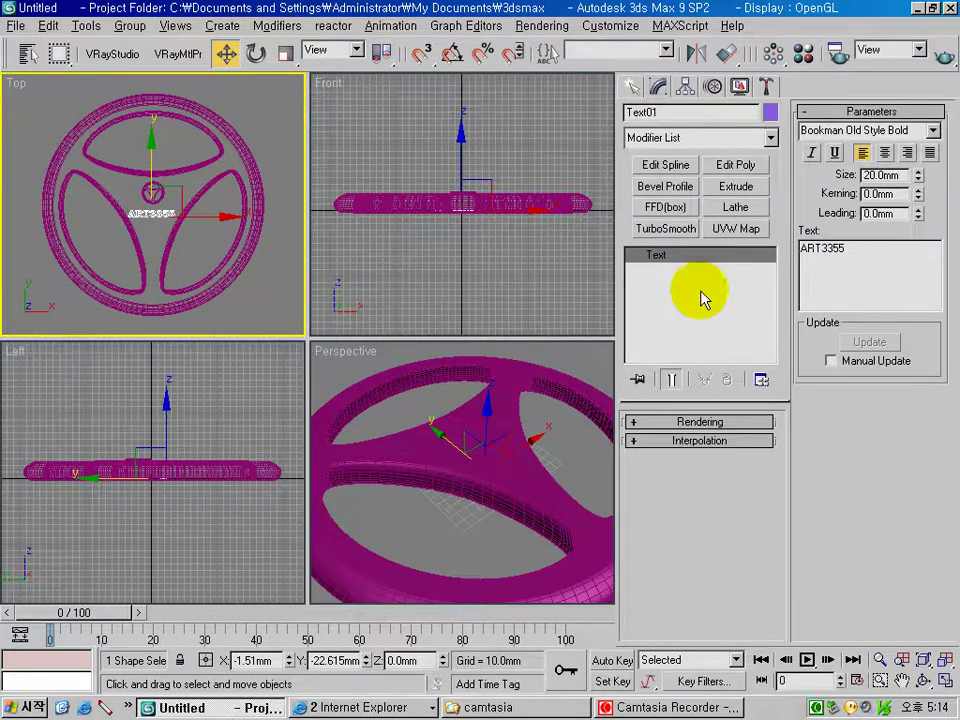
{"action": "left_click", "coordinate": [735, 186]}
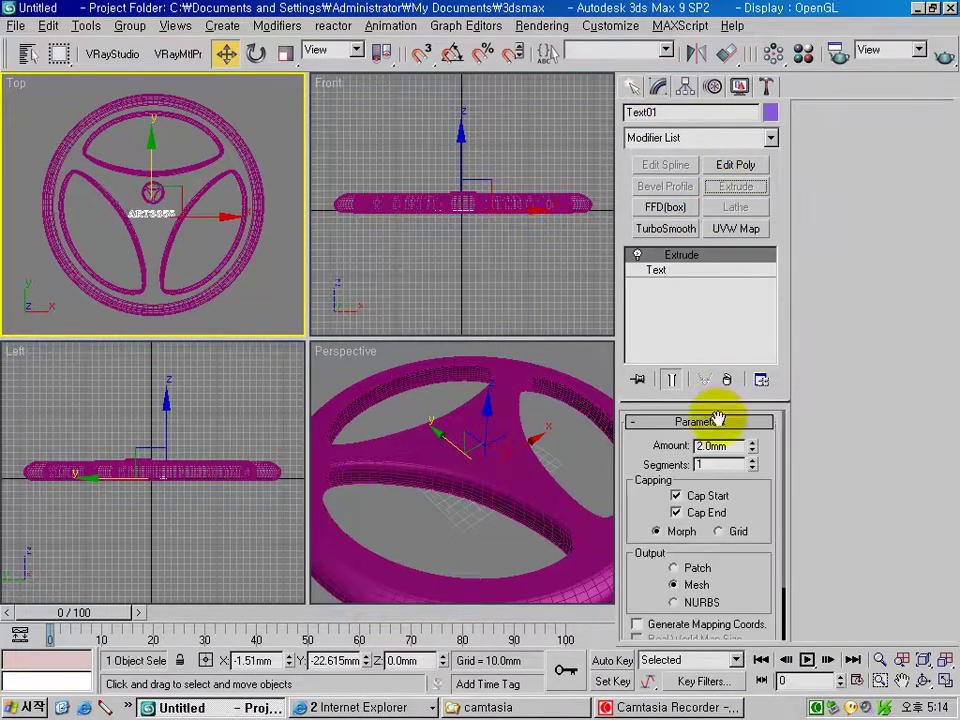
Align the extruded text's Z minimum to Circle01's top surface
{"action": "left_click", "coordinate": [540, 424]}
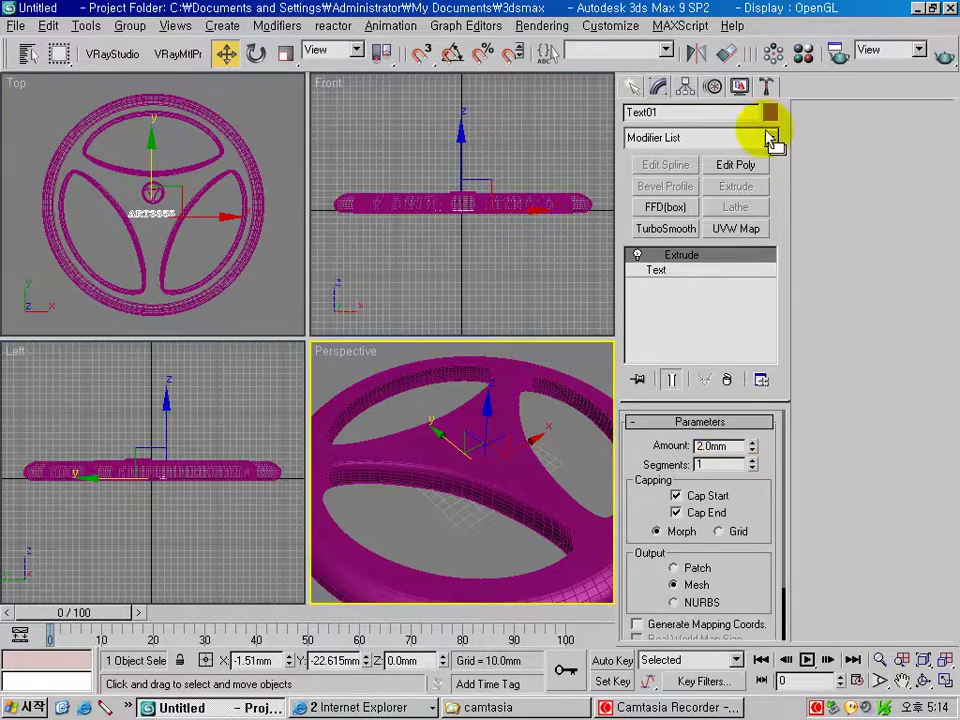
{"action": "left_click", "coordinate": [728, 53]}
{"action": "left_click", "coordinate": [511, 405]}
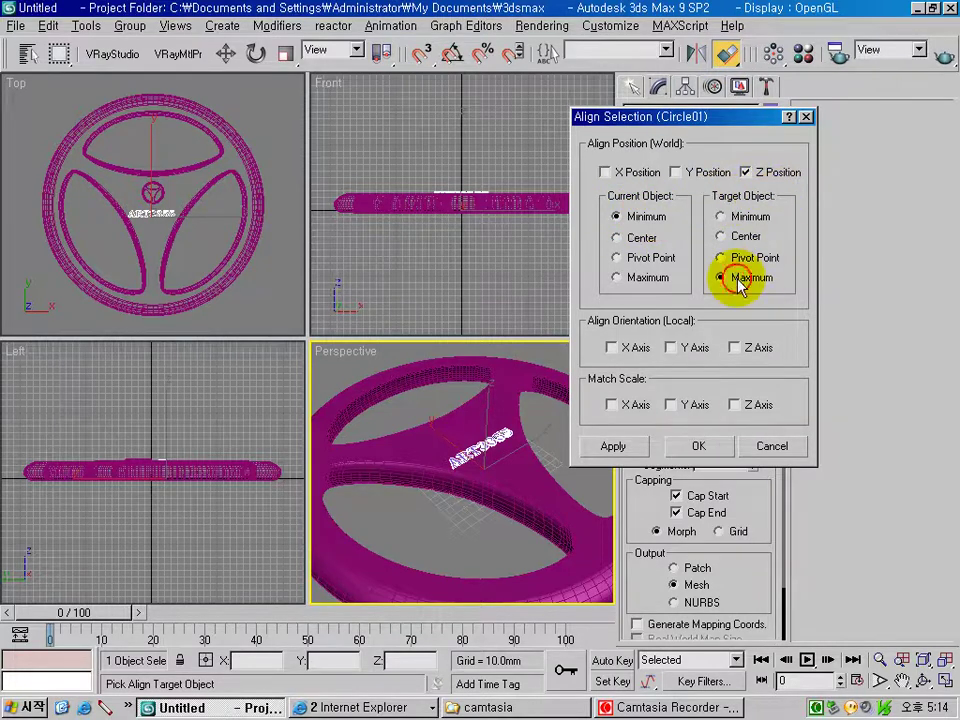
{"action": "left_click", "coordinate": [700, 446]}
Deselect and zoom and pan the Perspective view to show the whole wheel
{"action": "left_click", "coordinate": [470, 492]}
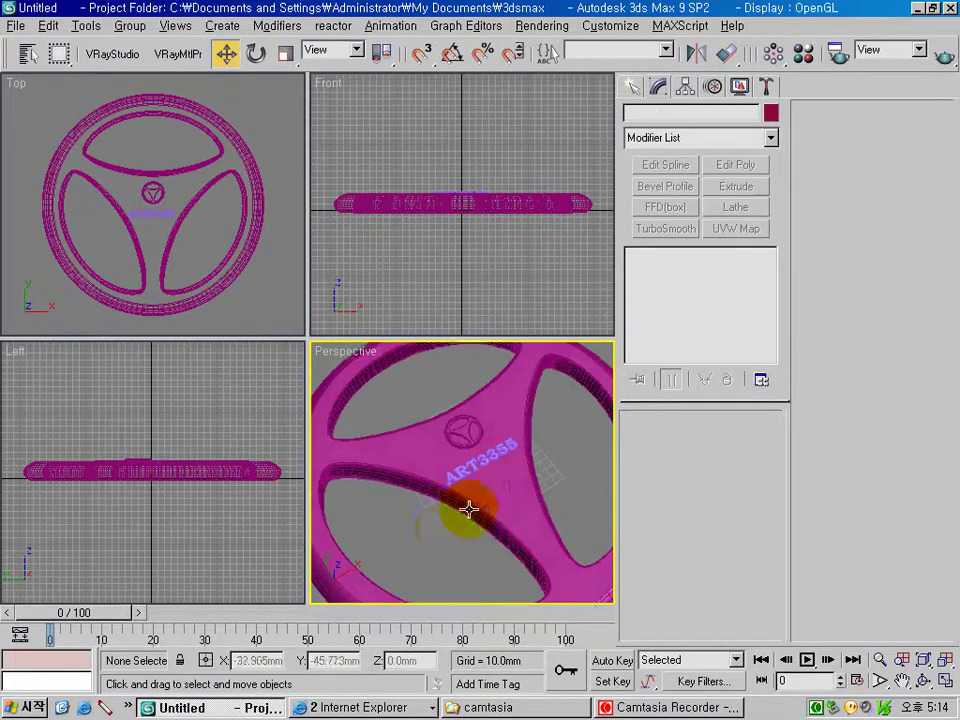
{"action": "scroll", "coordinate": [467, 510], "scroll_direction": "down", "scroll_amount": 5}
{"action": "mouse_move", "coordinate": [525, 508]}
{"action": "middle_mouse_down"}
{"action": "mouse_move", "coordinate": [520, 494]}
{"action": "mouse_move", "coordinate": [533, 503]}
{"action": "middle_mouse_up"}
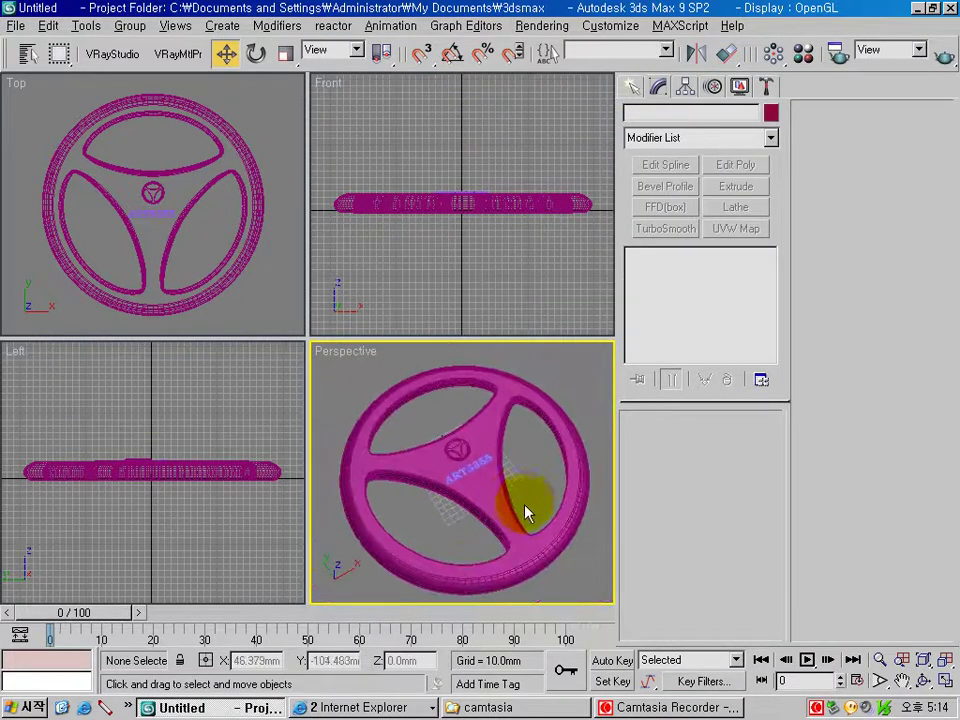